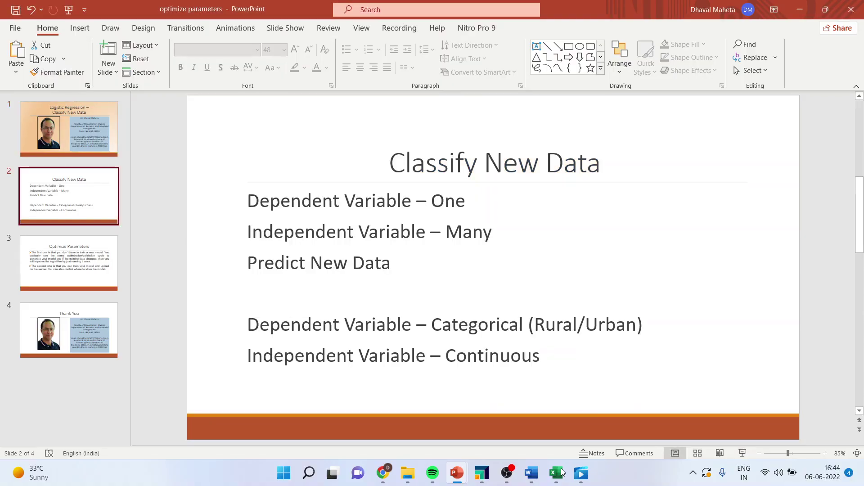
# - Switch from the PowerPoint slides to RapidMiner Studio's empty new process
pyautogui.click(482, 473)
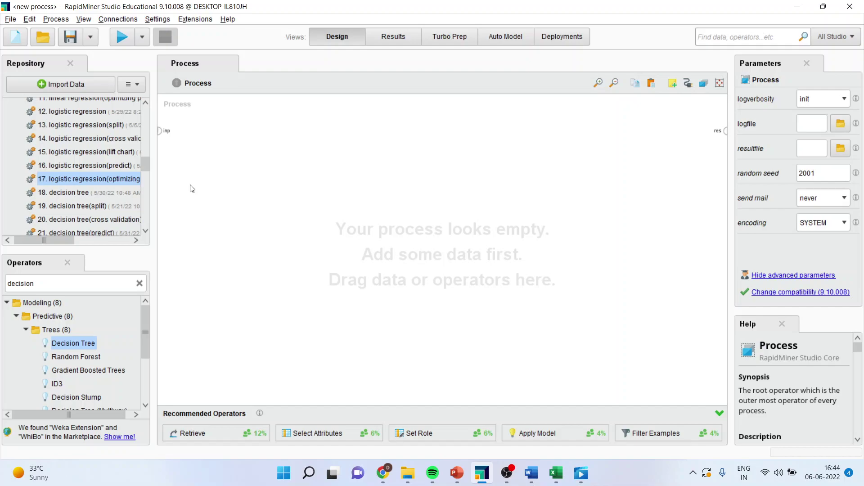
# - Place the heart1 dataset from the Repository into the process as a Retrieve step
pyautogui.moveTo(146, 169); pyautogui.dragTo(142, 135)
pyautogui.click(14, 222)
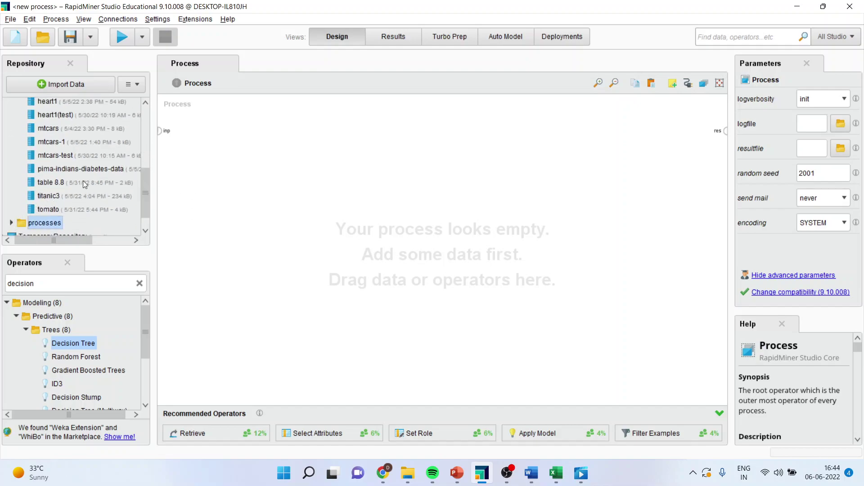
pyautogui.moveTo(85, 156)
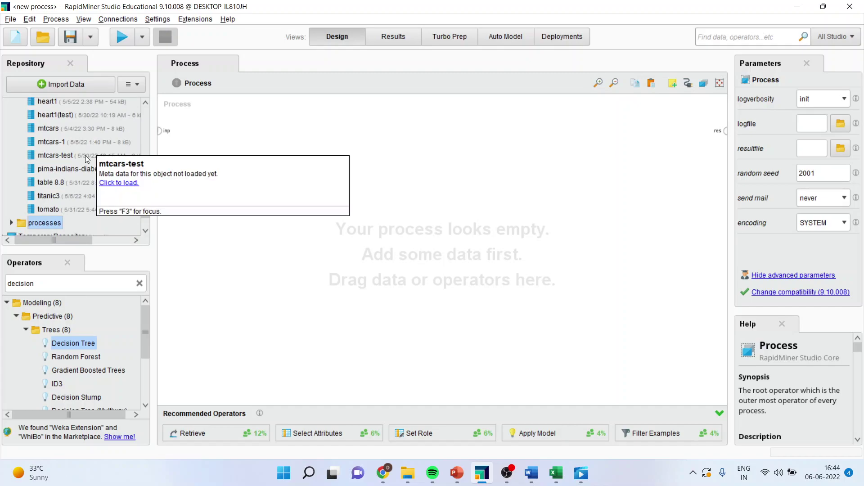
pyautogui.moveTo(64, 105); pyautogui.dragTo(166, 127)
pyautogui.moveTo(220, 138); pyautogui.dragTo(222, 143)
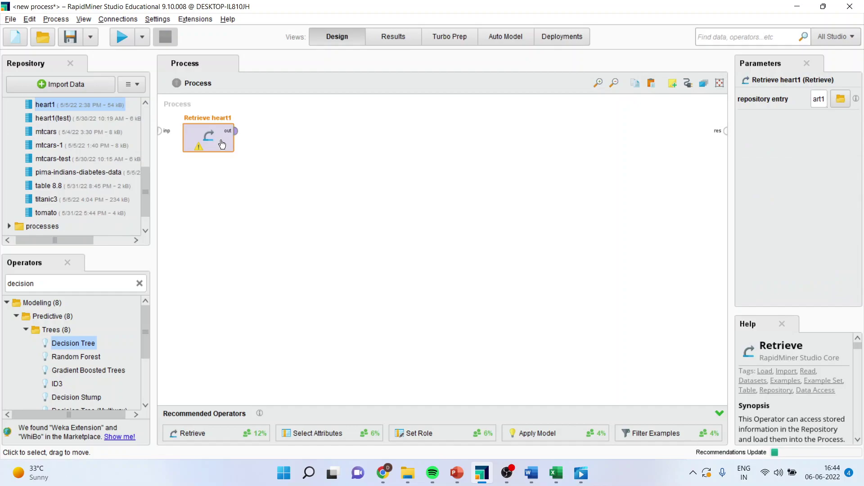
# - Connect heart1's output to the result port and run the process to view 918 examples
pyautogui.click(235, 130)
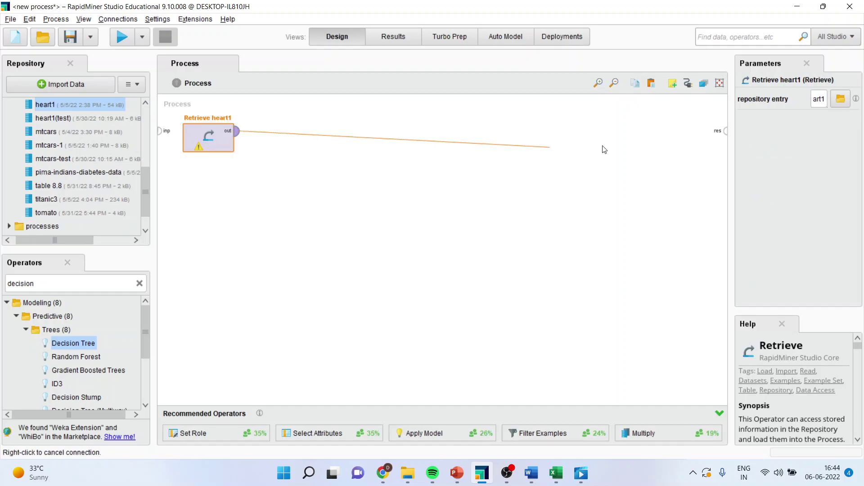
pyautogui.click(726, 130)
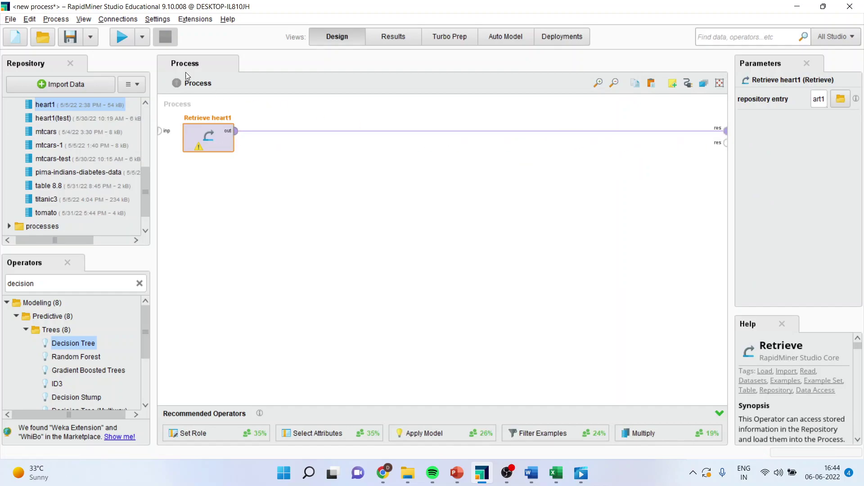
pyautogui.click(123, 41)
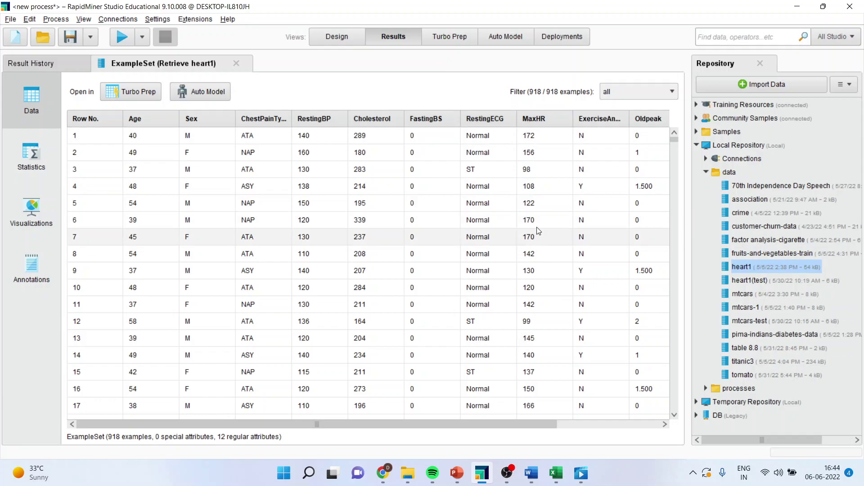
# - Sort the heart1 results by HeartDisease descending with Yes cases first, then return to Design view
pyautogui.moveTo(519, 421); pyautogui.dragTo(646, 422)
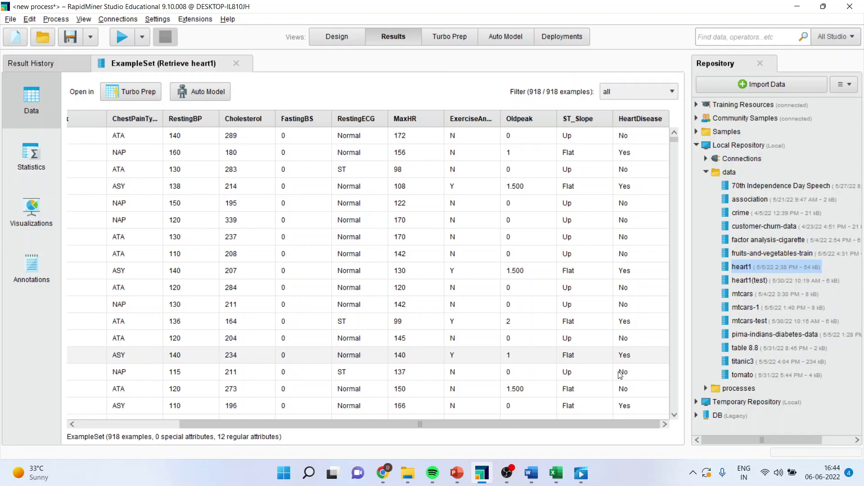
pyautogui.click(637, 117)
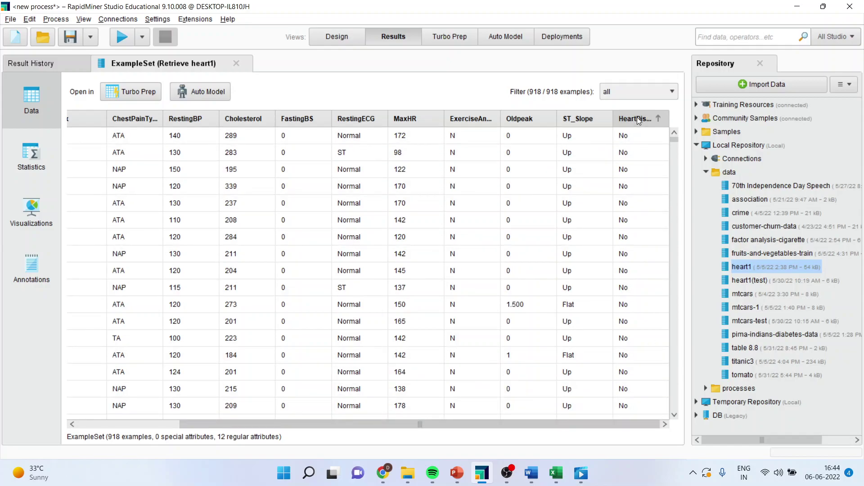
pyautogui.click(637, 118)
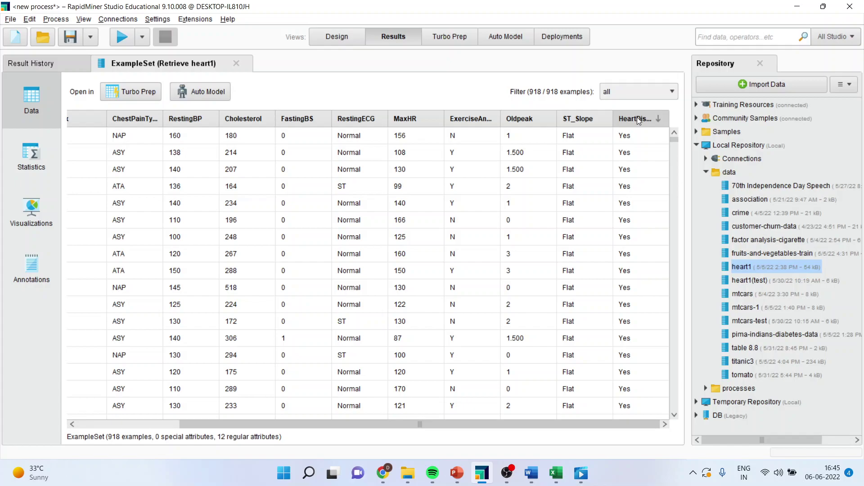
pyautogui.click(334, 39)
# - Insert a Select Attributes operator after heart1 and set its filter type to subset
pyautogui.doubleClick(68, 286)
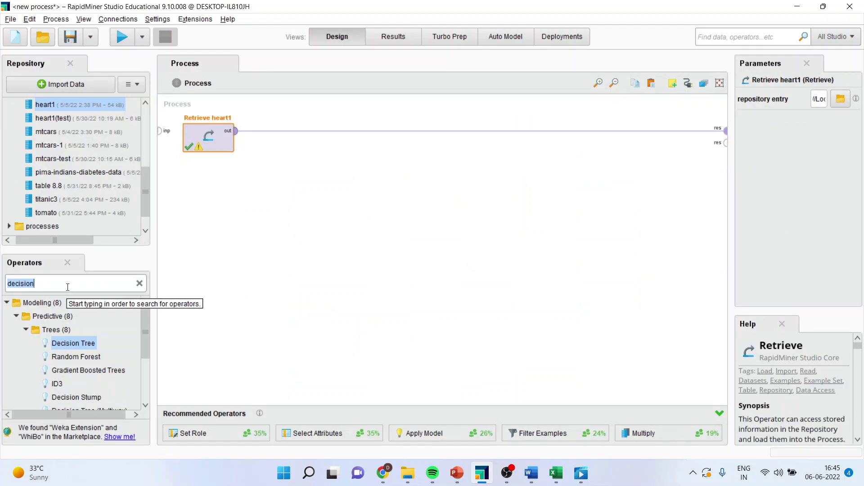
pyautogui.write('sele')
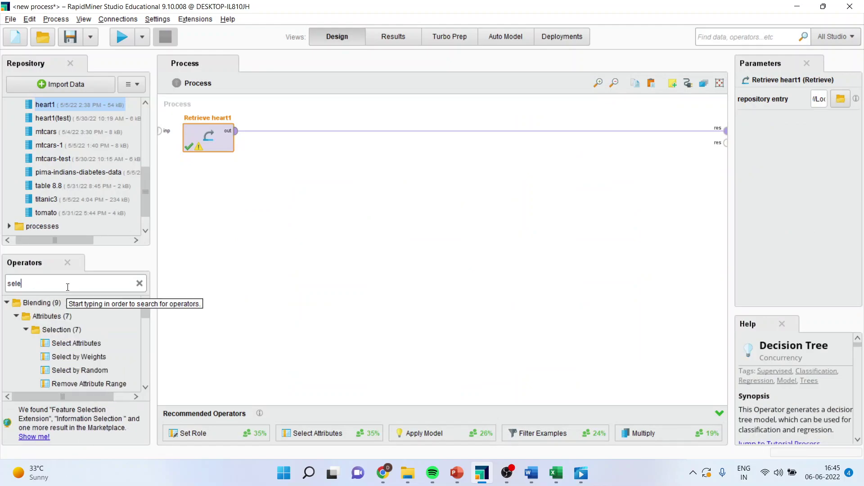
pyautogui.write('ct att')
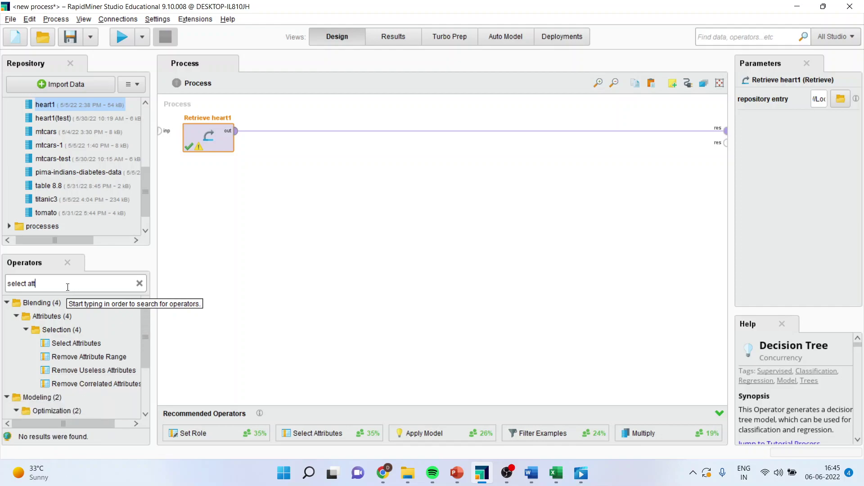
pyautogui.moveTo(68, 344); pyautogui.dragTo(282, 135)
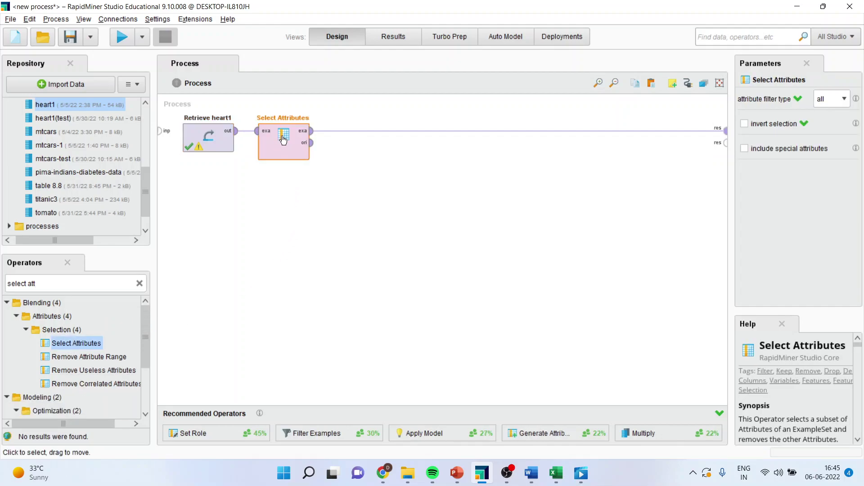
pyautogui.click(843, 100)
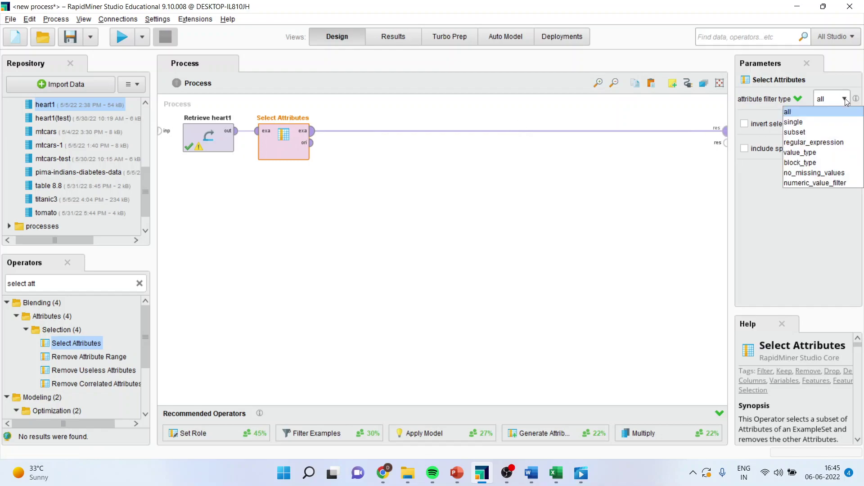
pyautogui.click(827, 130)
# - Keep Age, Cholesterol, FastingBS, HeartDisease, Oldpeak, RestingBP and Sex as the attribute subset
pyautogui.click(827, 130)
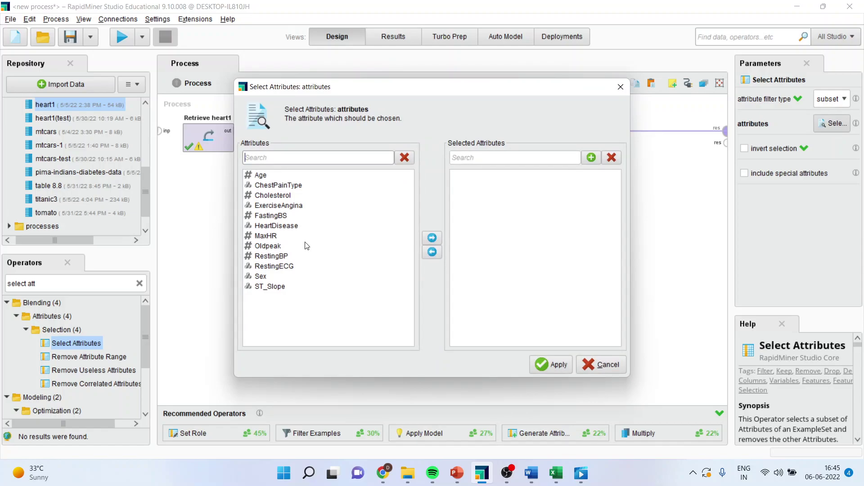
pyautogui.click(268, 176)
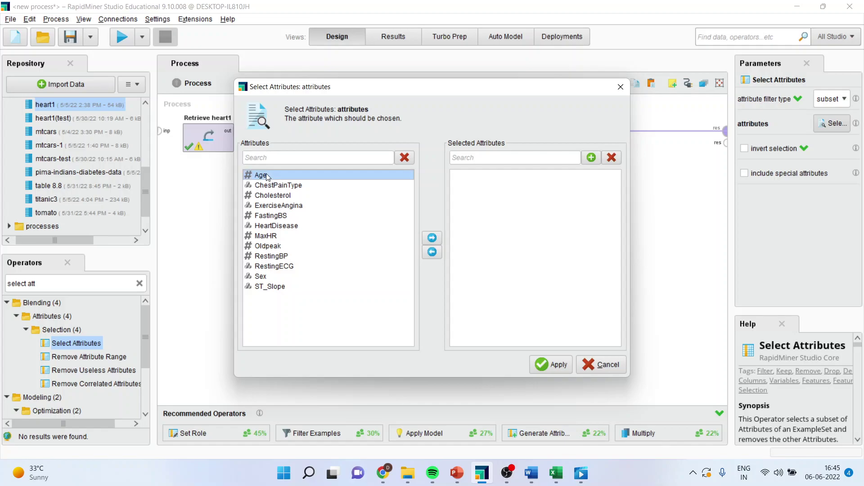
pyautogui.keyDown('ctrl'); pyautogui.click(281, 196); pyautogui.keyUp('ctrl')
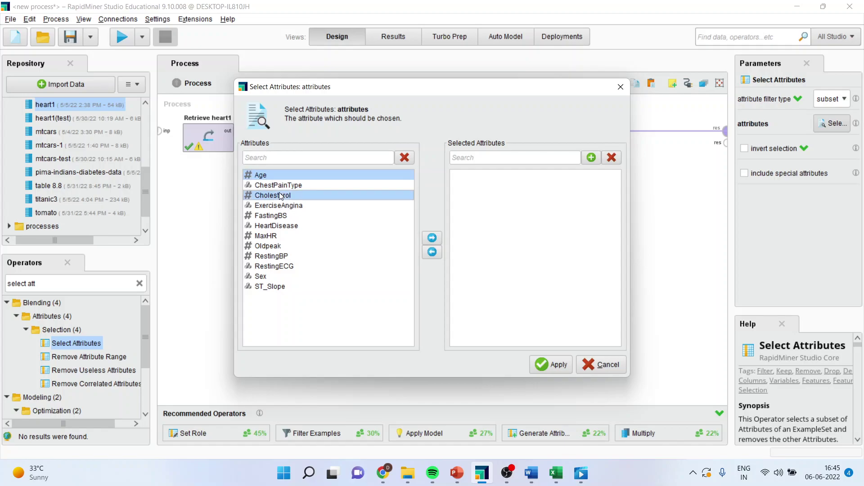
pyautogui.keyDown('ctrl'); pyautogui.click(285, 215); pyautogui.keyUp('ctrl')
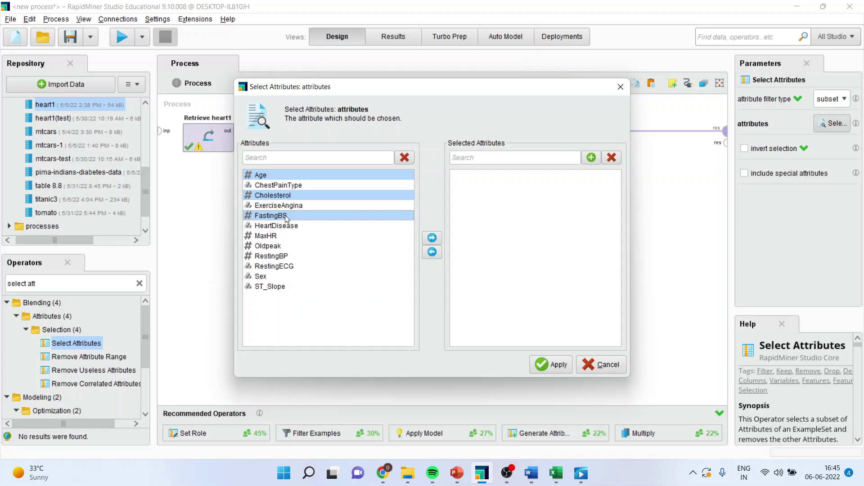
pyautogui.keyDown('ctrl'); pyautogui.click(280, 226); pyautogui.keyUp('ctrl')
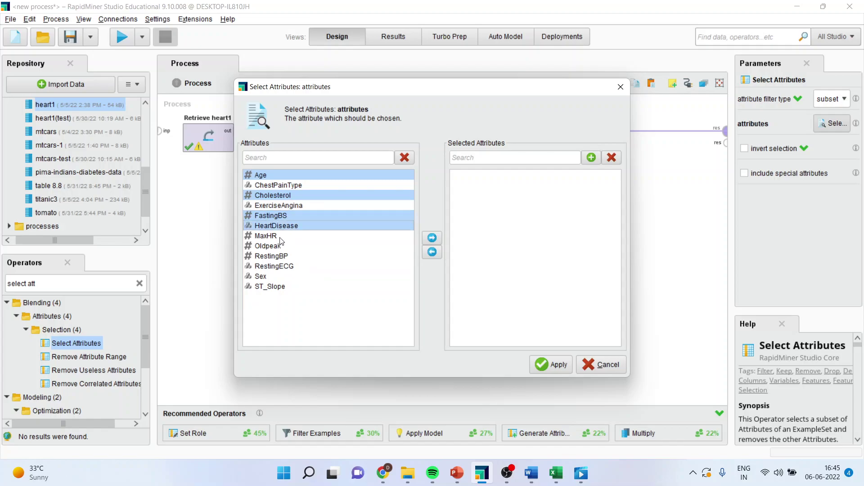
pyautogui.keyDown('ctrl'); pyautogui.click(280, 246); pyautogui.keyUp('ctrl')
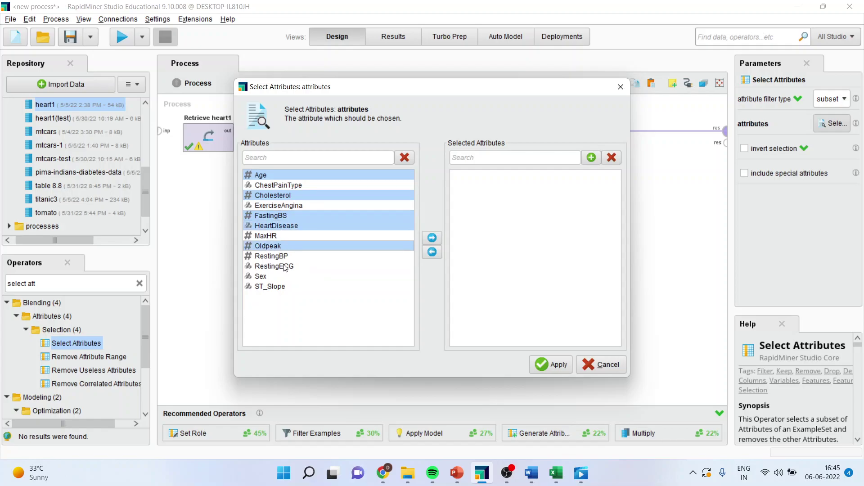
pyautogui.keyDown('ctrl'); pyautogui.click(282, 256); pyautogui.keyUp('ctrl')
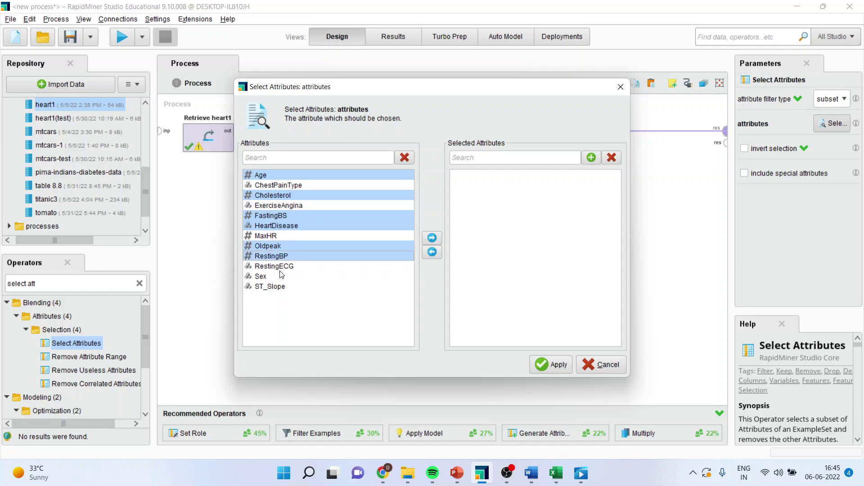
pyautogui.keyDown('ctrl'); pyautogui.click(271, 277); pyautogui.keyUp('ctrl')
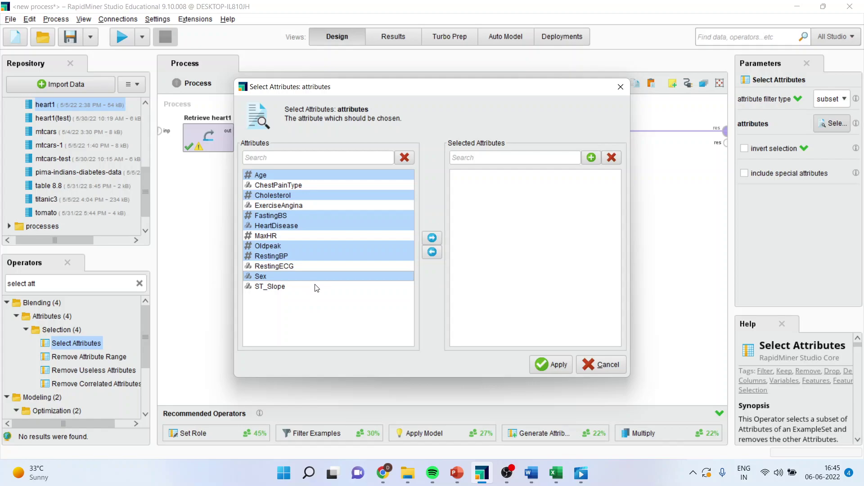
pyautogui.click(432, 238)
pyautogui.click(557, 368)
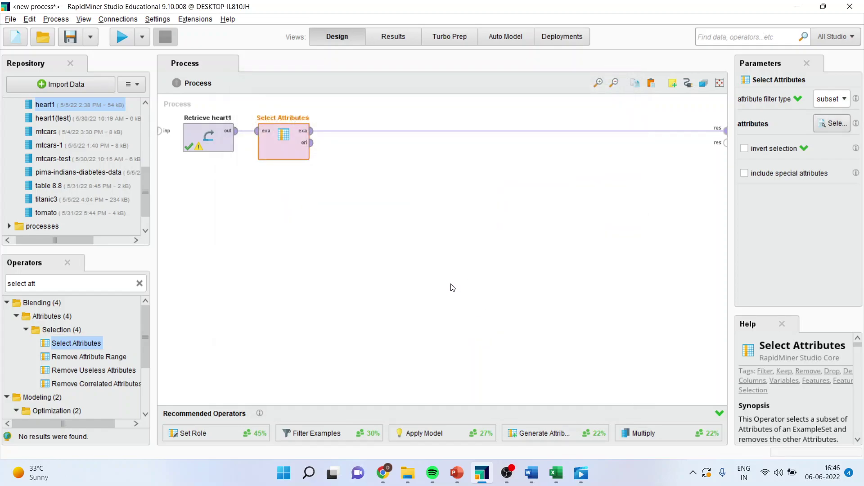
# - Insert a Set Role operator after Select Attributes
pyautogui.click(68, 281)
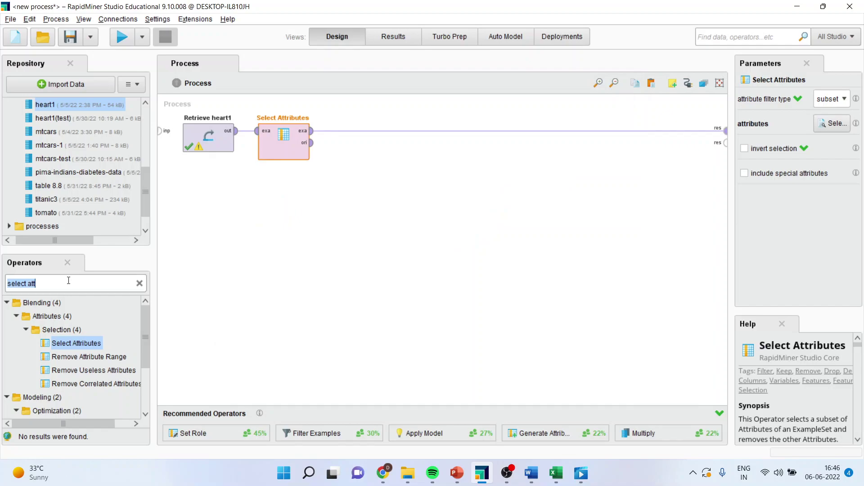
pyautogui.write('set role')
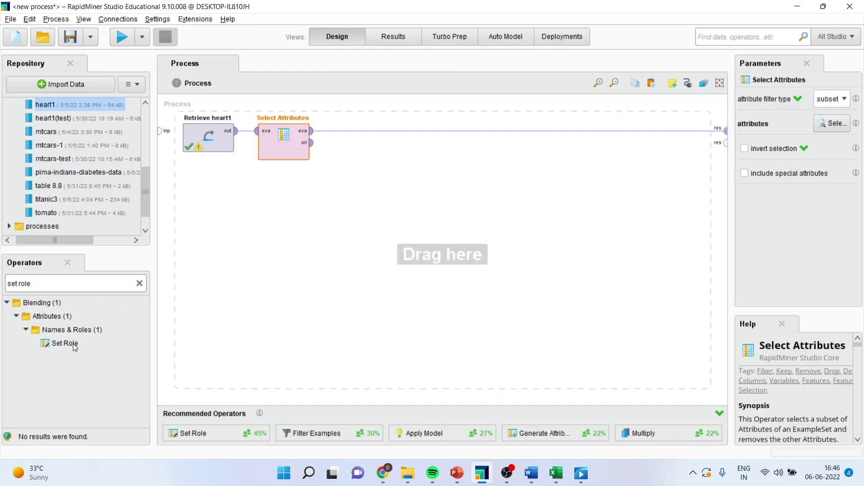
pyautogui.moveTo(65, 343); pyautogui.dragTo(326, 207)
pyautogui.moveTo(343, 137); pyautogui.dragTo(347, 136)
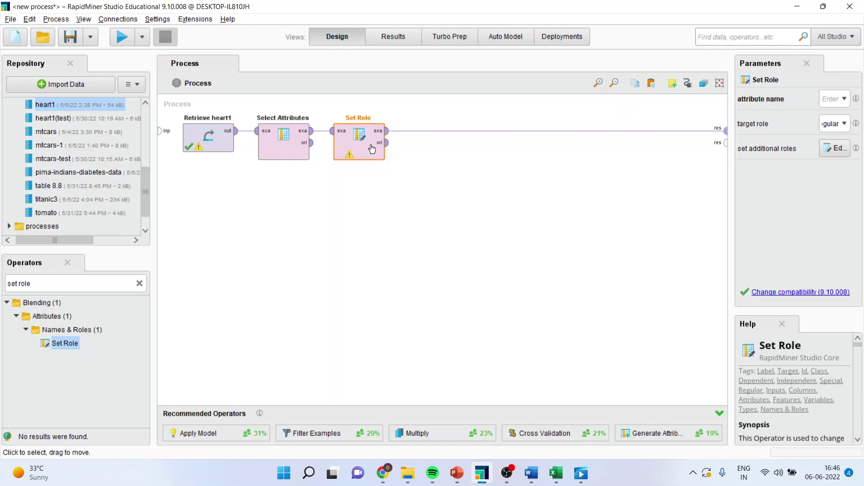
# - Assign HeartDisease the label role in Set Role's parameters
pyautogui.click(844, 99)
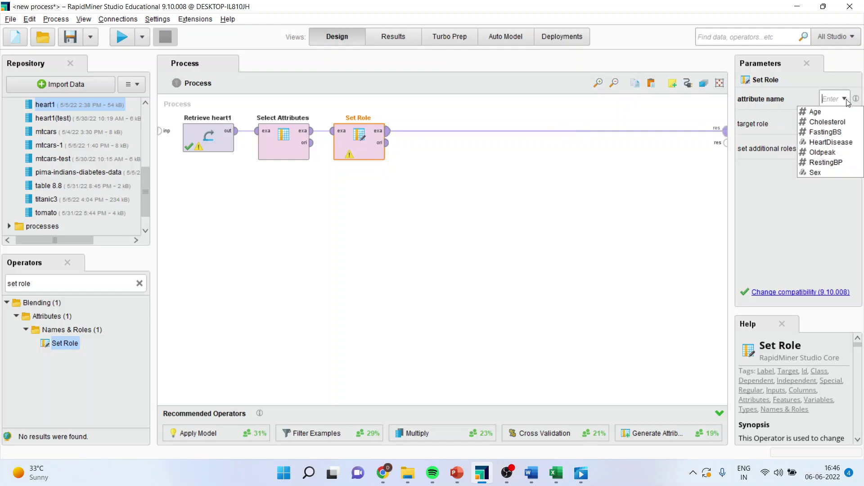
pyautogui.click(829, 142)
pyautogui.click(845, 124)
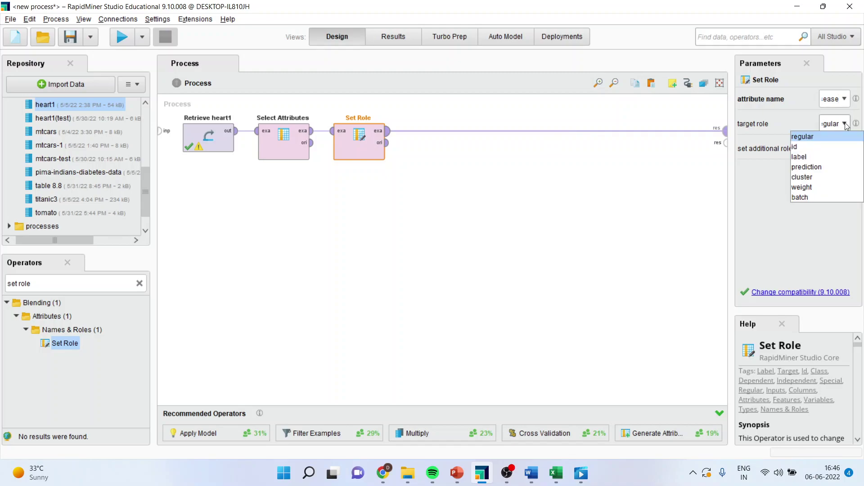
pyautogui.click(819, 158)
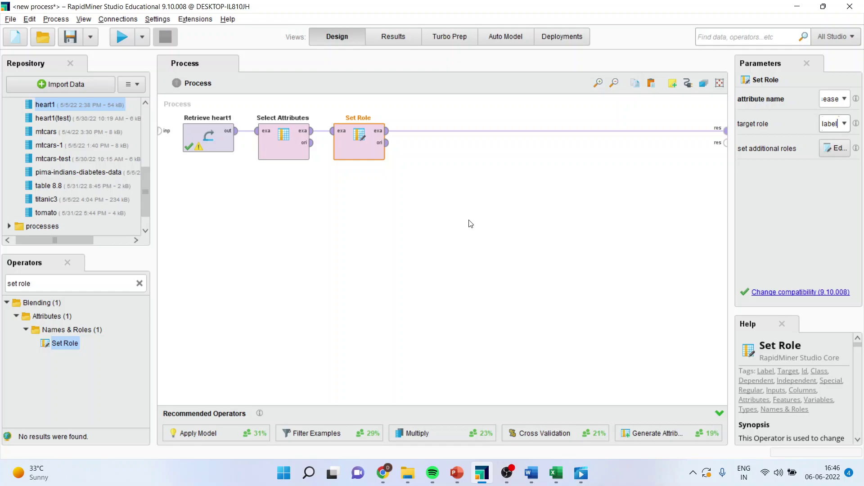
# - Insert a 10-fold Cross Validation after Set Role, detach it from res, and open its subprocess
pyautogui.tripleClick(66, 283)
pyautogui.write('cross valida')
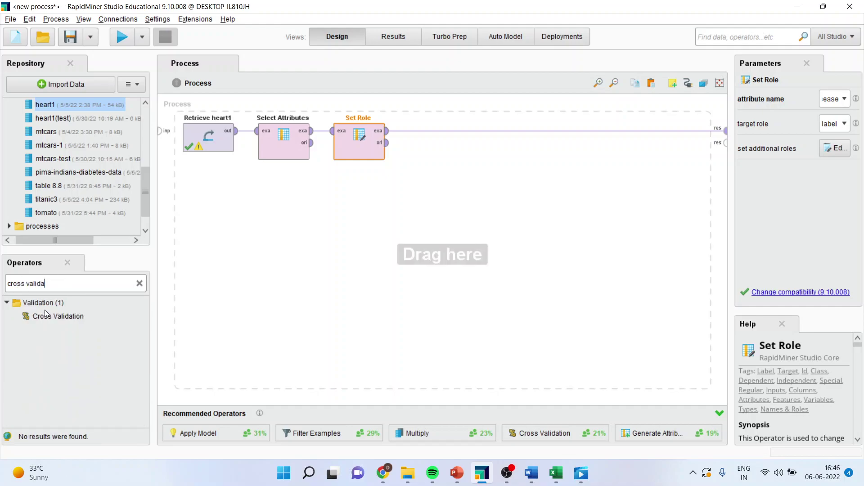
pyautogui.moveTo(56, 315); pyautogui.dragTo(448, 137)
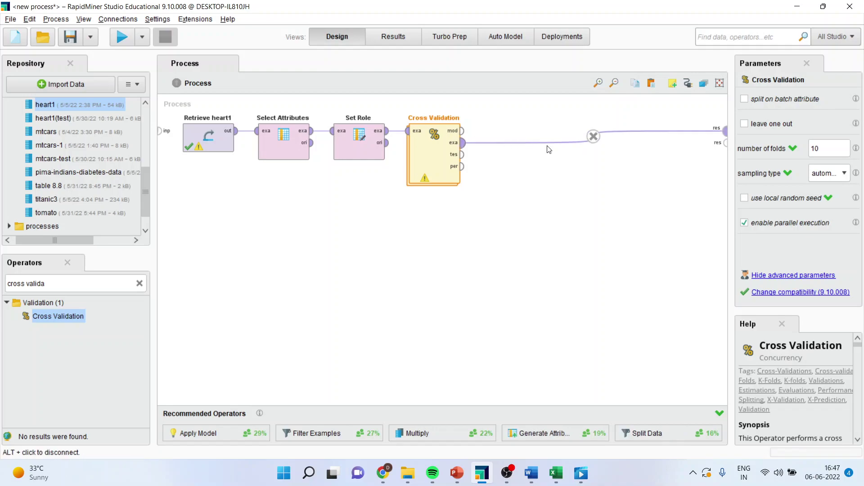
pyautogui.keyDown('alt'); pyautogui.click(592, 135); pyautogui.keyUp('alt')
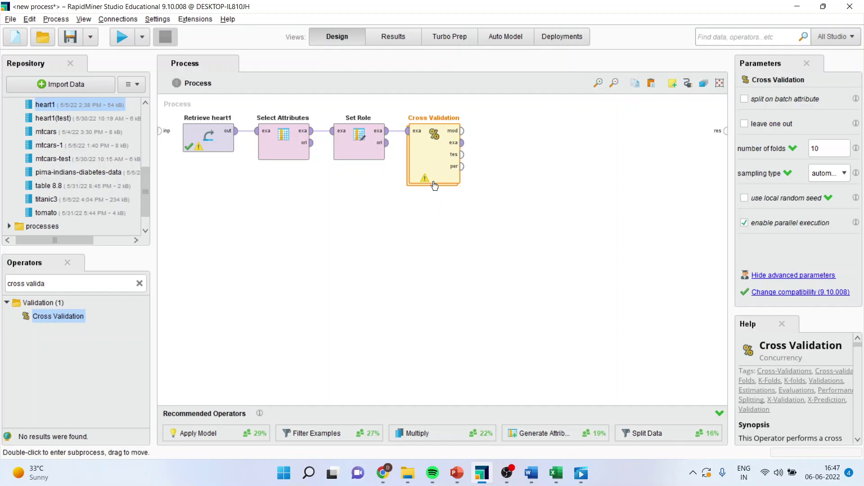
pyautogui.doubleClick(435, 159)
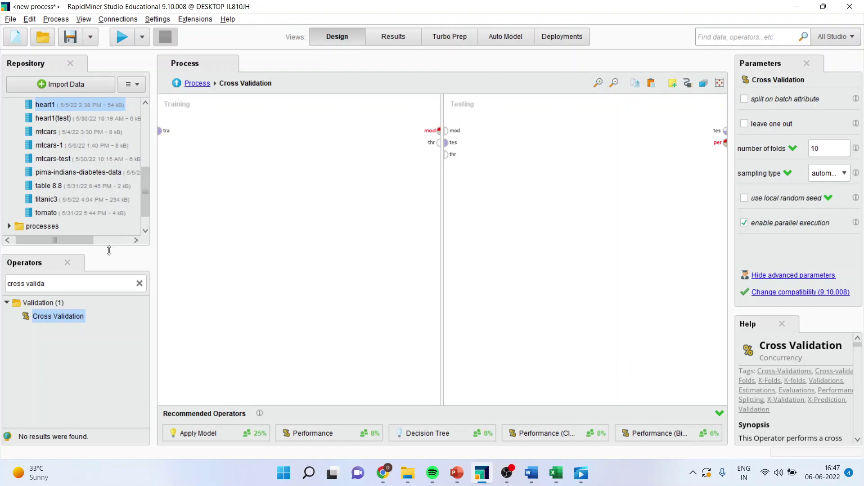
# - Add Logistic Regression to Training, fed by the training data, with its model passed to Testing
pyautogui.tripleClick(45, 282)
pyautogui.write('logis')
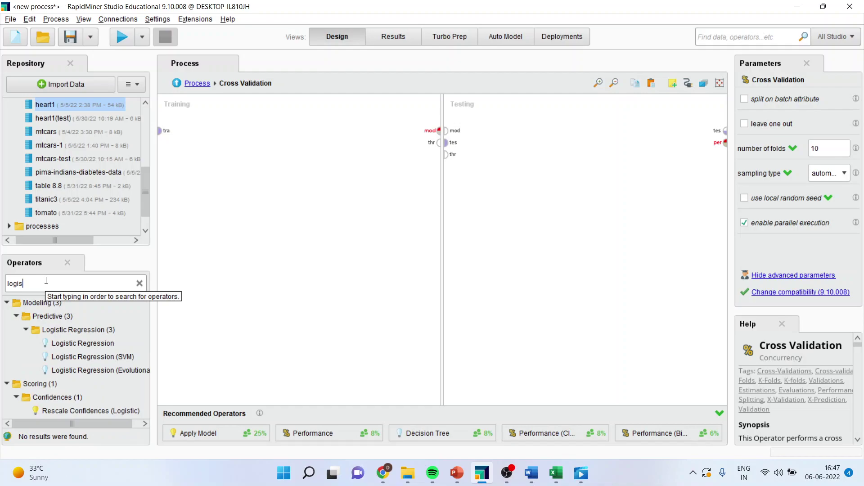
pyautogui.moveTo(83, 343); pyautogui.dragTo(277, 140)
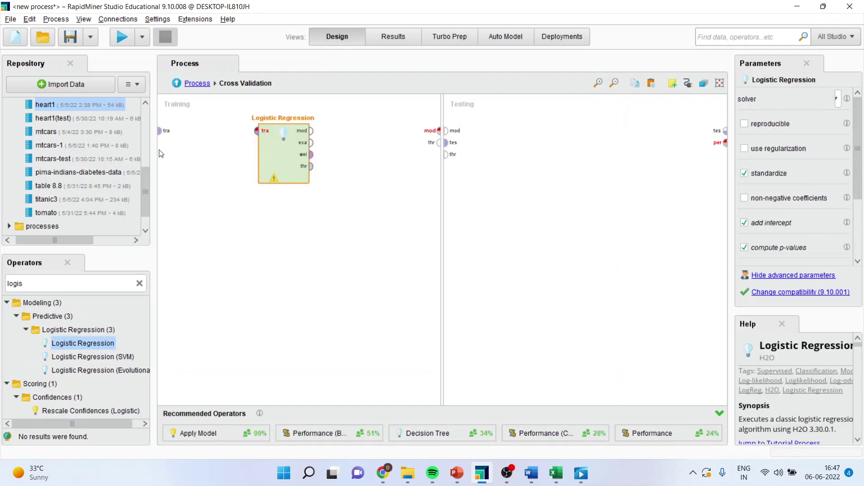
pyautogui.click(160, 131)
pyautogui.click(256, 131)
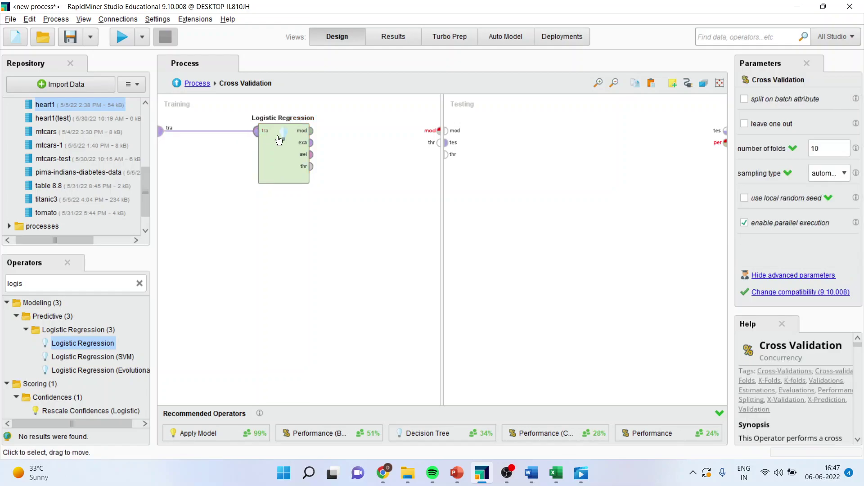
pyautogui.click(311, 131)
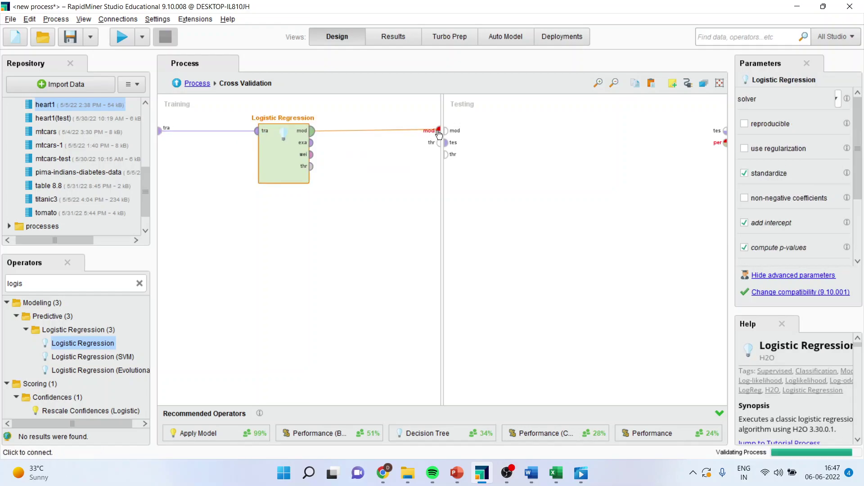
pyautogui.click(439, 131)
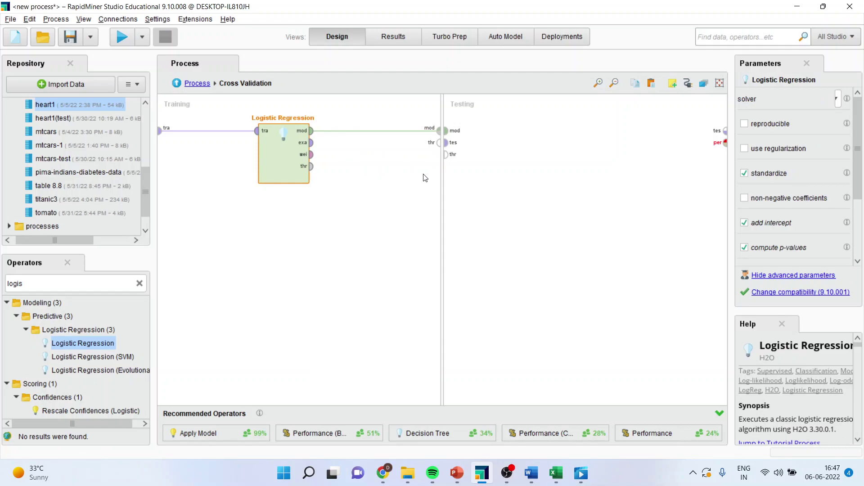
# - Search the operators for 'apply mod'
pyautogui.click(40, 283)
pyautogui.write('ap')
pyautogui.write('pl')
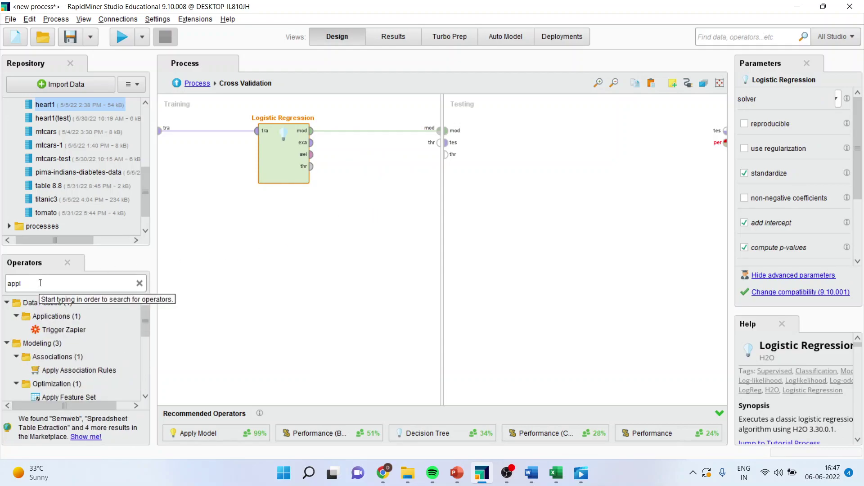
pyautogui.write('y mod')
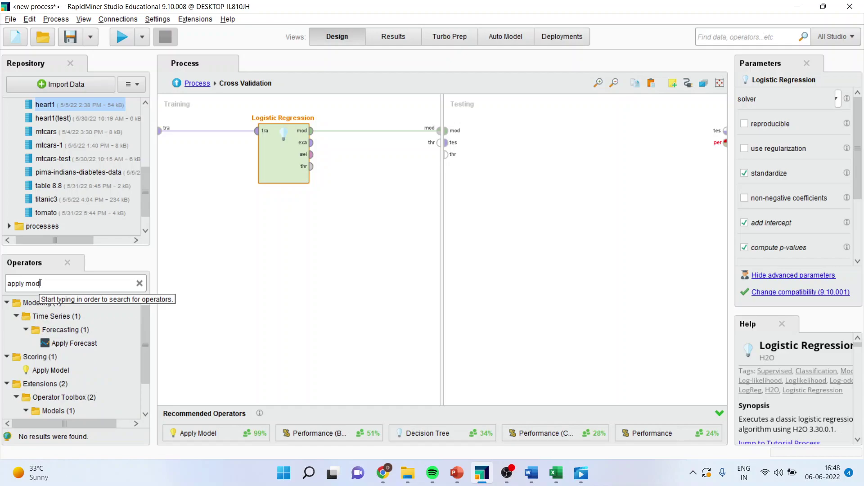
# - Add Apply Model to Testing, wired to the trained model and the test data
pyautogui.moveTo(63, 370); pyautogui.dragTo(526, 166)
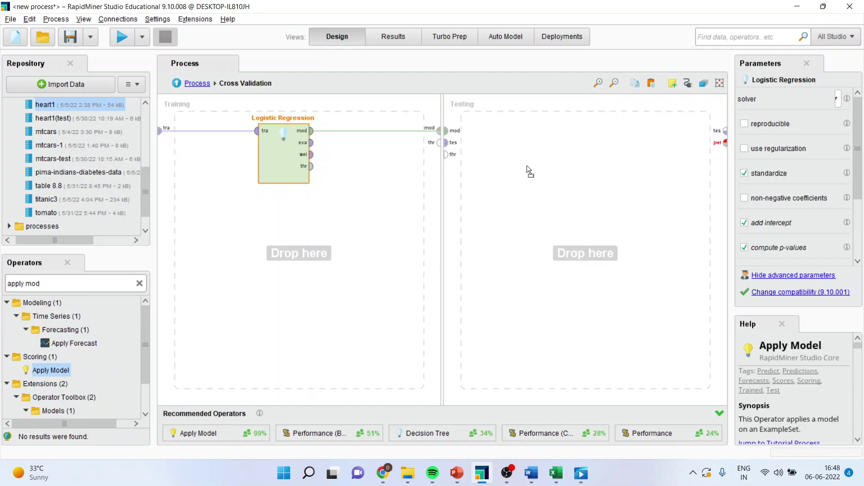
pyautogui.moveTo(519, 133); pyautogui.dragTo(522, 135)
pyautogui.click(446, 131)
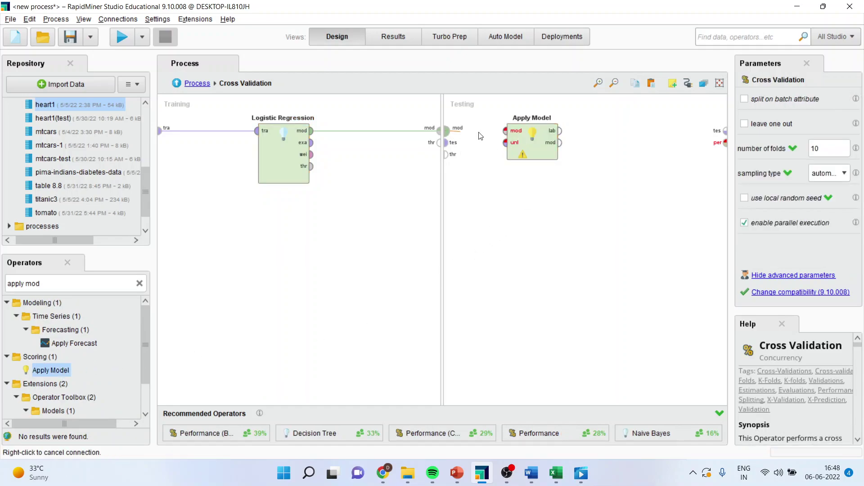
pyautogui.click(504, 131)
pyautogui.click(446, 142)
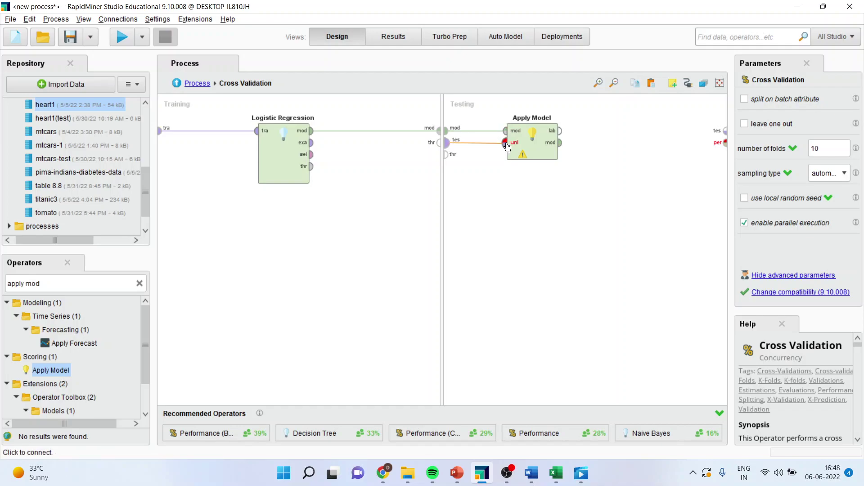
pyautogui.click(505, 143)
# - Add Performance (Classification) after Apply Model, routing performance and labelled examples to the outputs
pyautogui.click(56, 282)
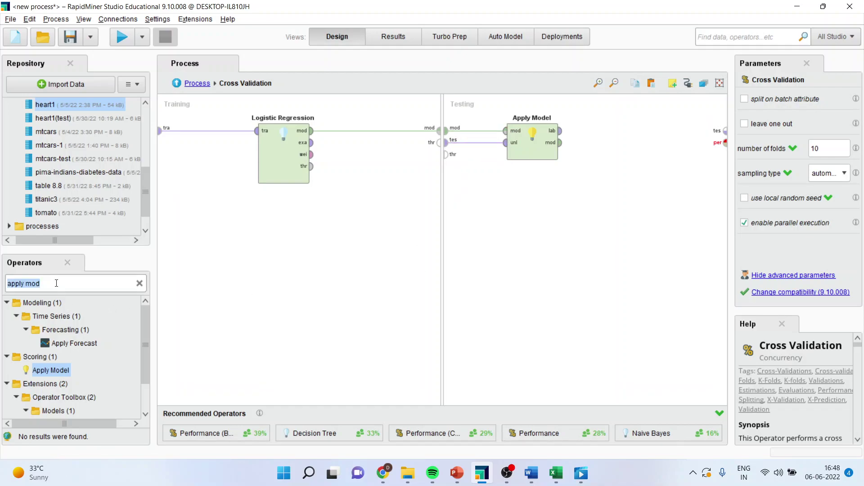
pyautogui.write('performance')
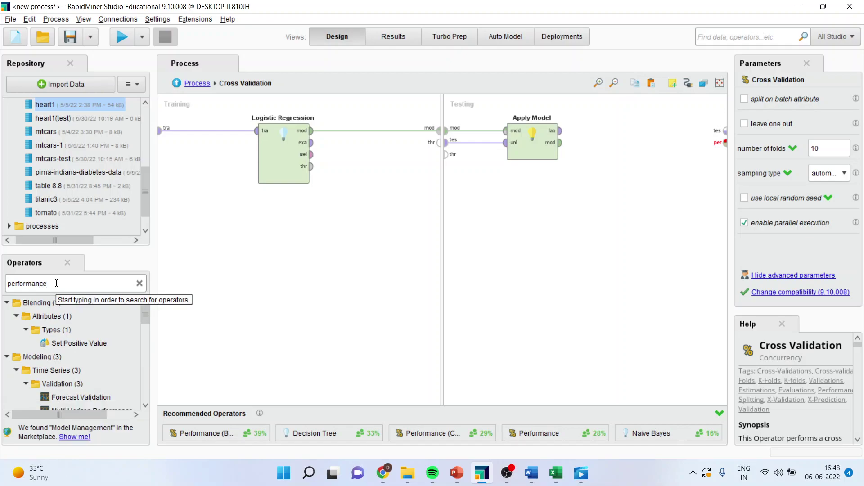
pyautogui.click(146, 406)
pyautogui.scroll(-5, 146, 406)
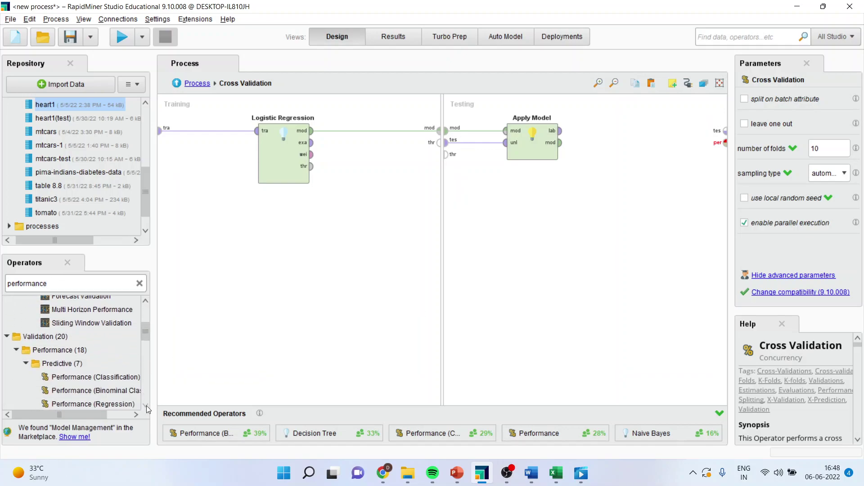
pyautogui.moveTo(111, 351); pyautogui.dragTo(536, 241)
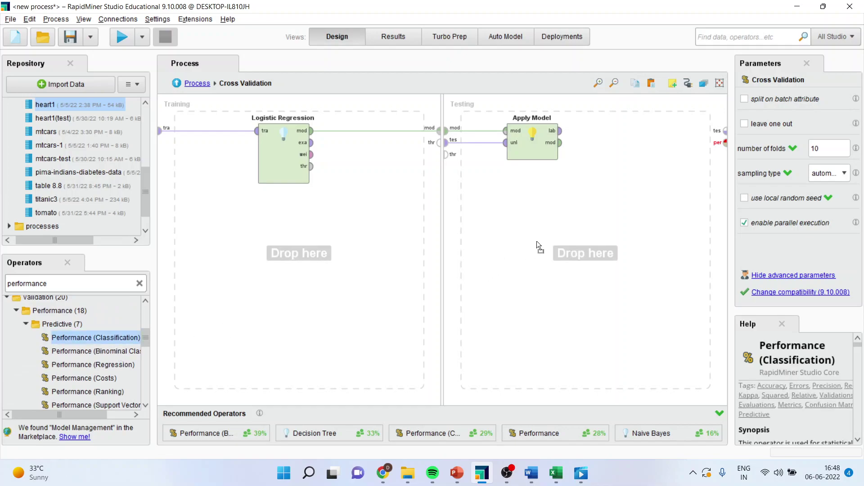
pyautogui.moveTo(623, 136); pyautogui.dragTo(622, 133)
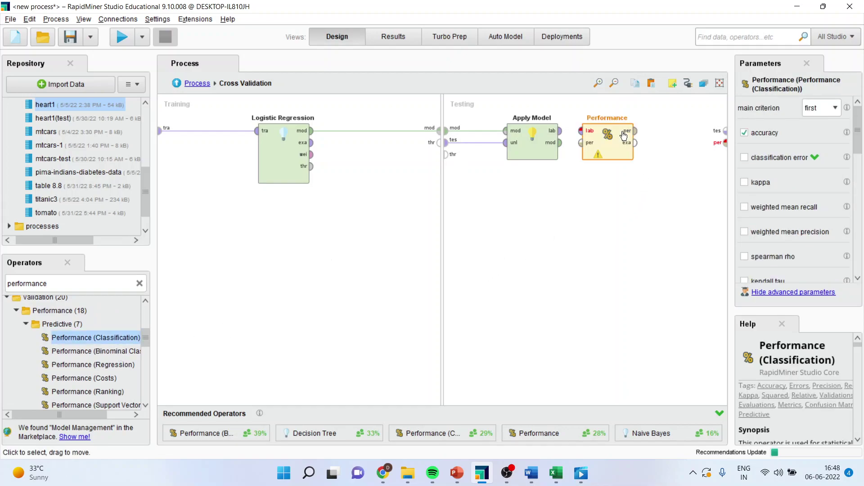
pyautogui.click(560, 130)
pyautogui.click(580, 131)
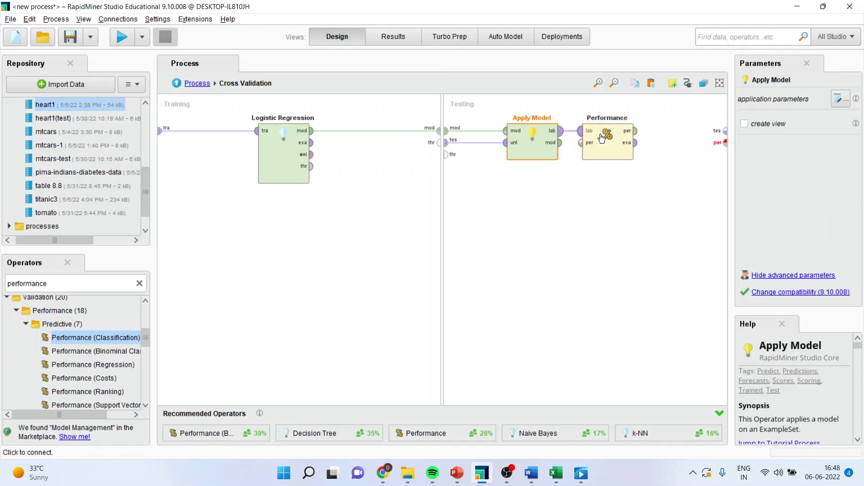
pyautogui.click(635, 131)
pyautogui.click(722, 144)
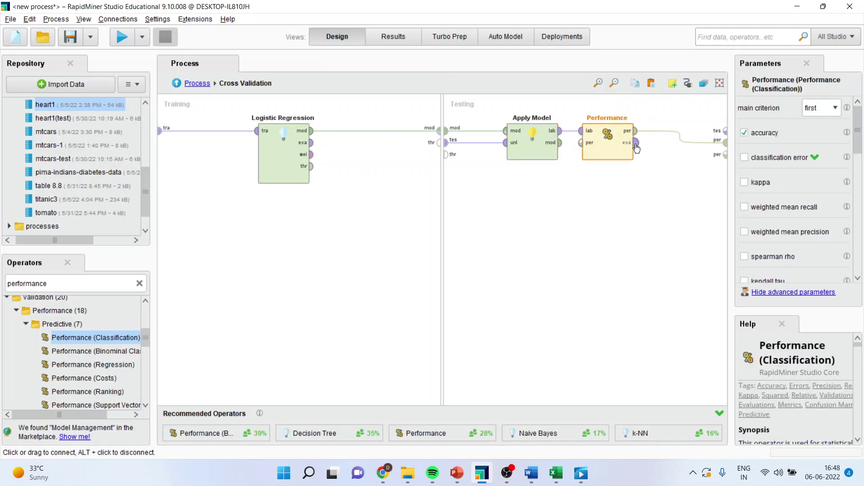
pyautogui.click(635, 143)
pyautogui.click(725, 131)
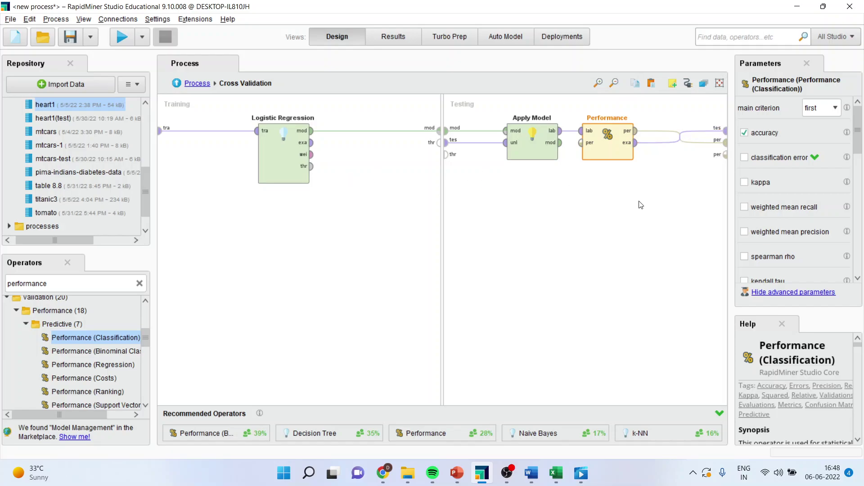
# - In the main process, add an Apply Model fed by Cross Validation's model, plus Retrieve heart1(test)
pyautogui.click(176, 85)
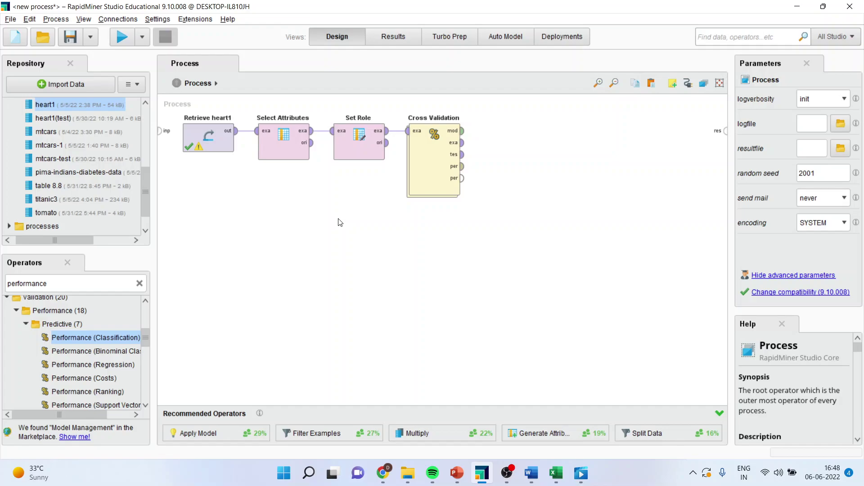
pyautogui.click(75, 284)
pyautogui.click(75, 284)
pyautogui.press('BackSpace')
pyautogui.press('BackSpace')
pyautogui.press('BackSpace')
pyautogui.press('BackSpace')
pyautogui.press('BackSpace')
pyautogui.press('BackSpace')
pyautogui.press('BackSpace')
pyautogui.press('BackSpace')
pyautogui.press('BackSpace')
pyautogui.press('BackSpace')
pyautogui.press('BackSpace')
pyautogui.write('a')
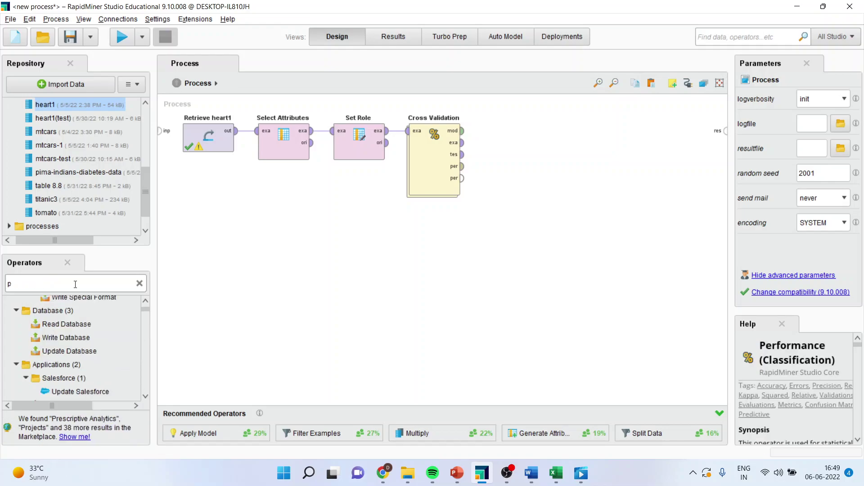
pyautogui.write('pply model')
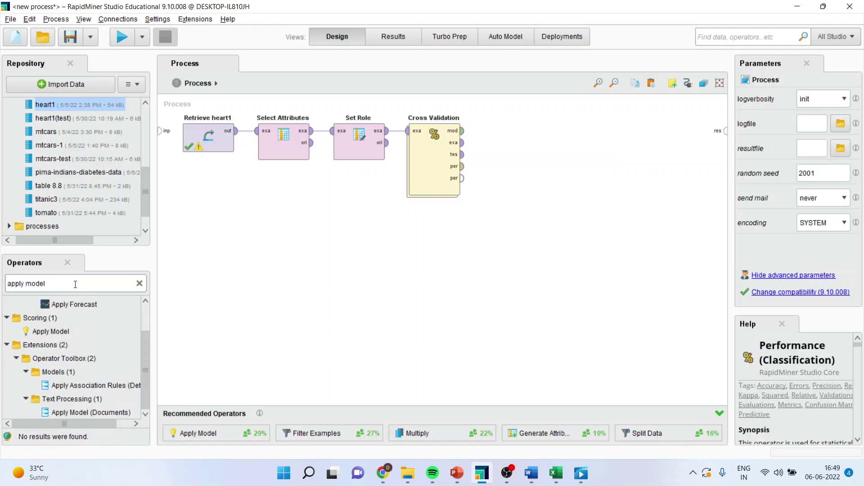
pyautogui.moveTo(50, 331); pyautogui.dragTo(517, 250)
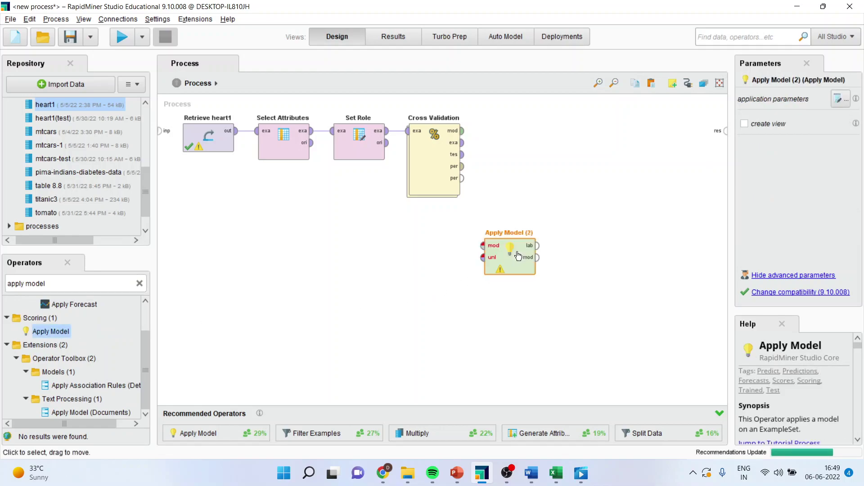
pyautogui.click(462, 131)
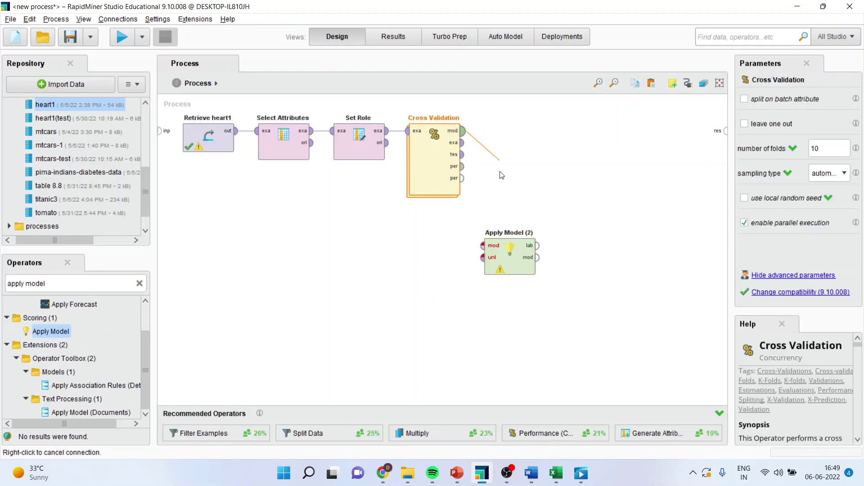
pyautogui.moveTo(495, 250); pyautogui.dragTo(520, 273)
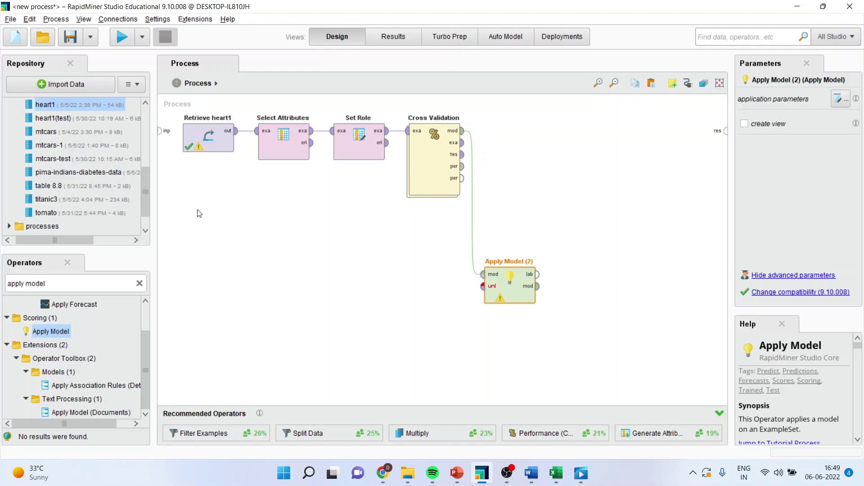
pyautogui.moveTo(63, 120); pyautogui.dragTo(233, 269)
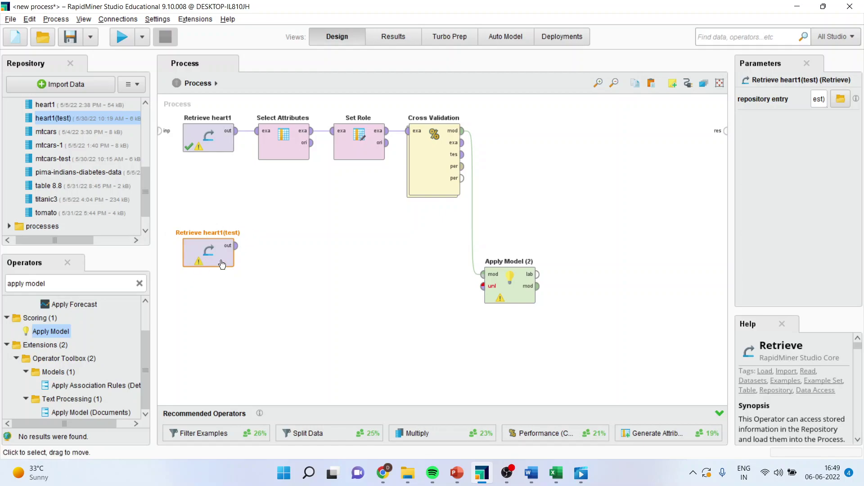
# - Link Retrieve heart1(test)'s output to Apply Model's unlabelled input
pyautogui.moveTo(51, 331); pyautogui.dragTo(96, 301)
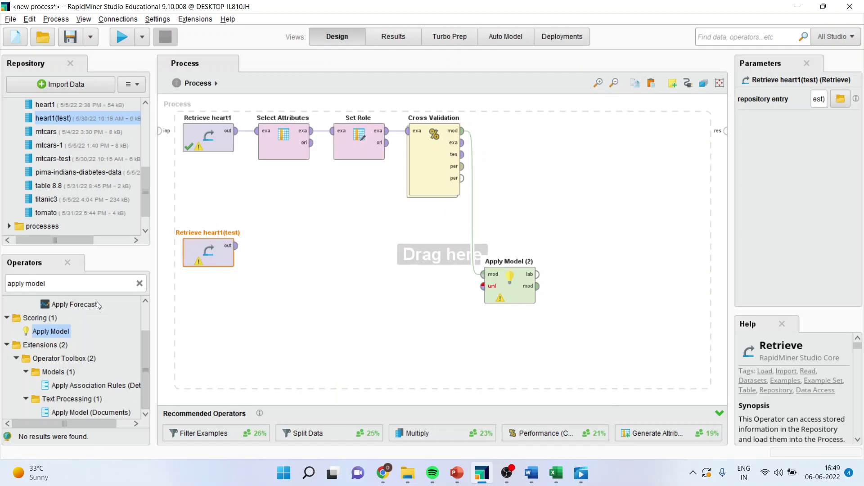
pyautogui.click(284, 155)
pyautogui.keyDown('ctrl'); pyautogui.click(352, 153); pyautogui.keyUp('ctrl')
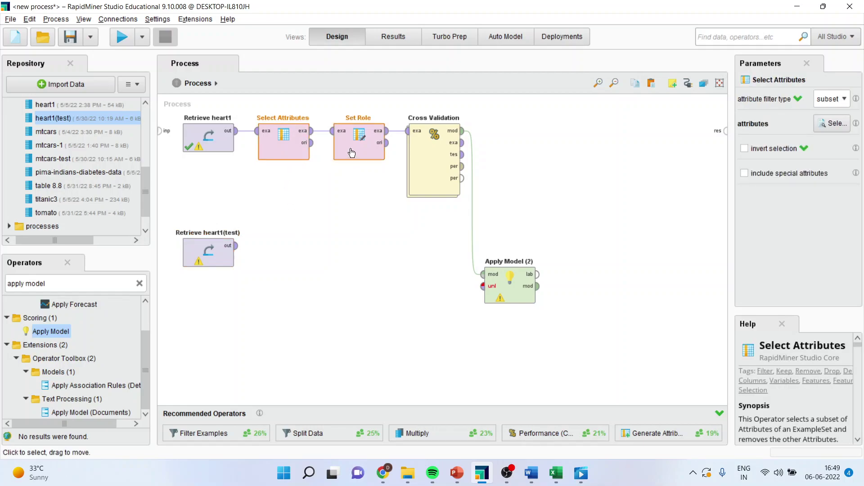
pyautogui.moveTo(199, 252); pyautogui.dragTo(198, 282)
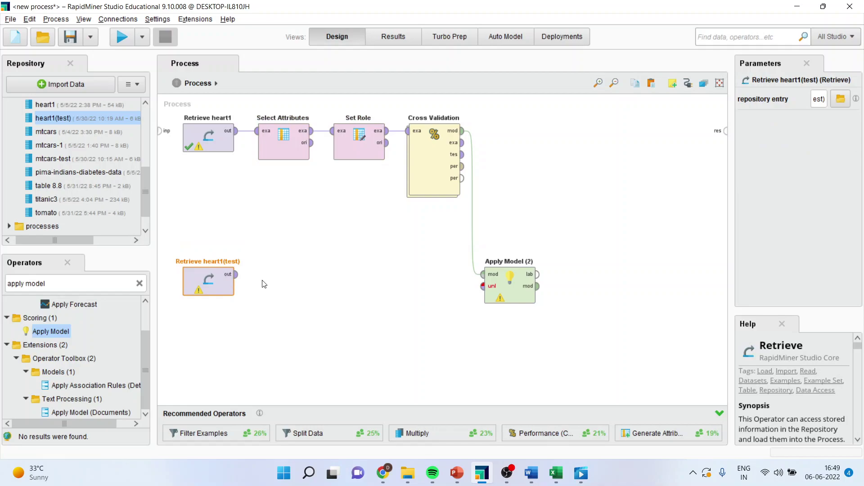
pyautogui.click(236, 274)
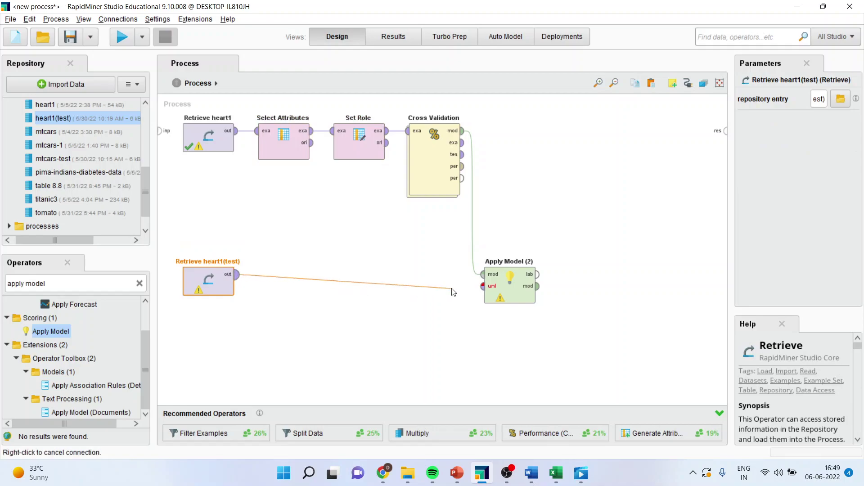
pyautogui.click(482, 287)
# - Copy and paste the Select Attributes and Set Role operators
pyautogui.click(285, 150)
pyautogui.keyDown('ctrl'); pyautogui.click(366, 155); pyautogui.keyUp('ctrl')
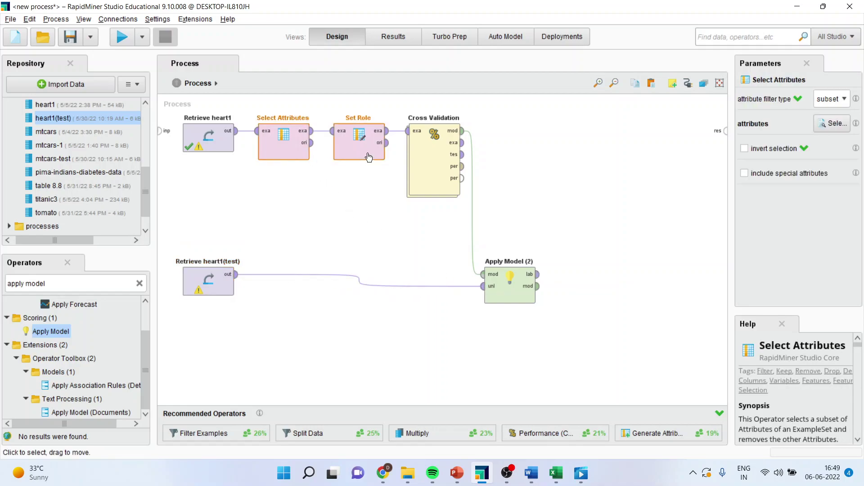
pyautogui.rightClick(368, 154)
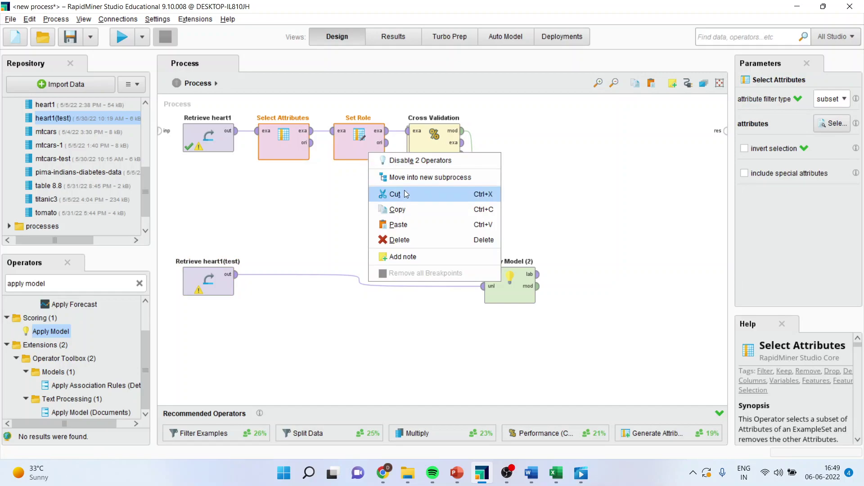
pyautogui.click(405, 208)
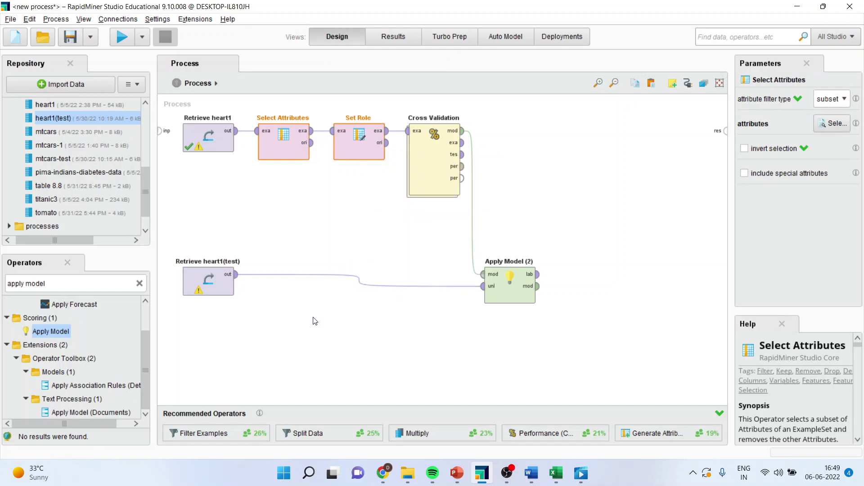
pyautogui.hotkey('ctrl', 'v')
# - Route heart1(test) through the copied operators into Apply Model's unlabelled input
pyautogui.moveTo(330, 311); pyautogui.dragTo(331, 293)
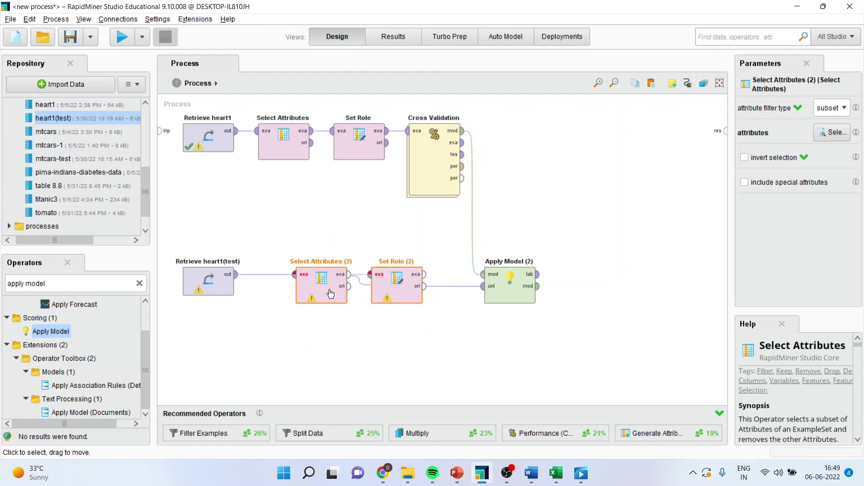
pyautogui.click(362, 285)
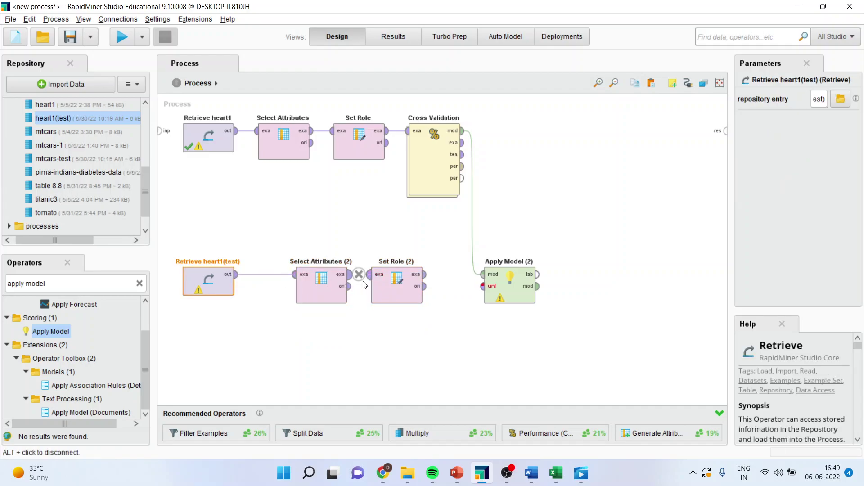
pyautogui.click(344, 288)
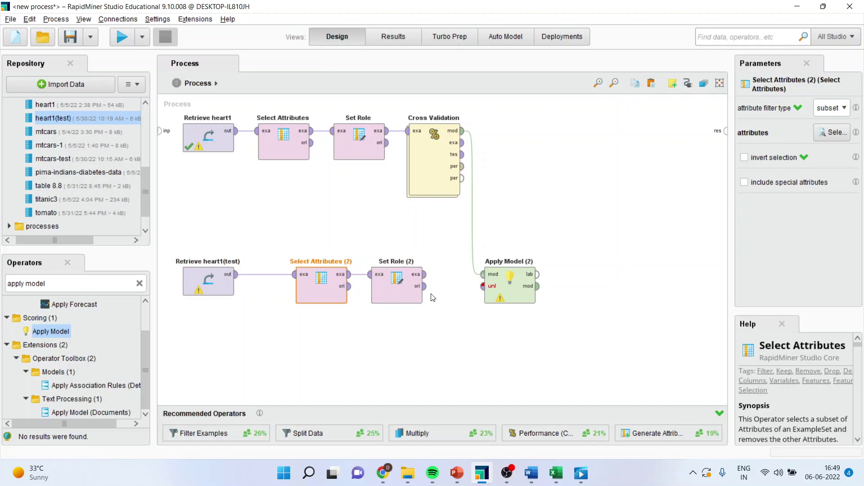
pyautogui.click(424, 274)
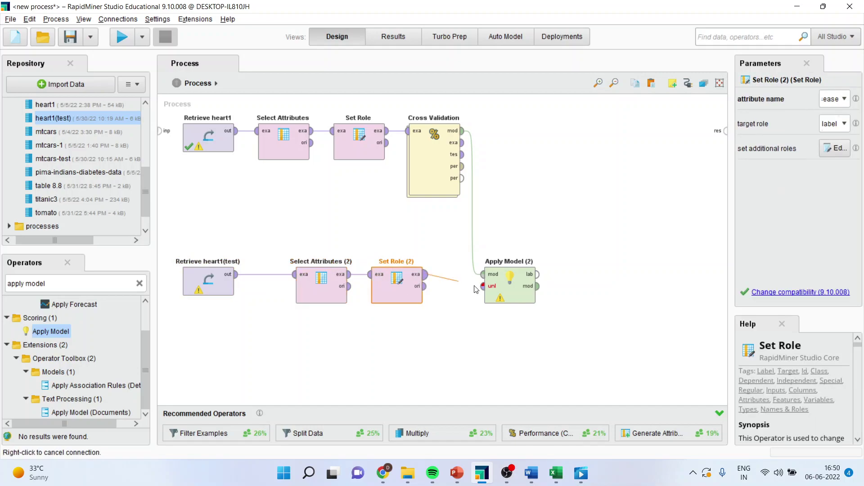
pyautogui.click(482, 286)
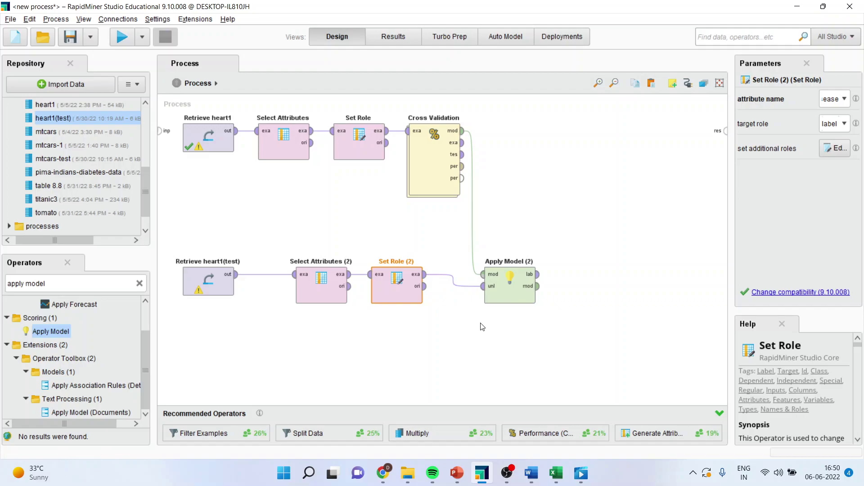
# - Wire Apply Model's lab and mod outputs to the result ports and run the process
pyautogui.click(538, 275)
pyautogui.click(726, 130)
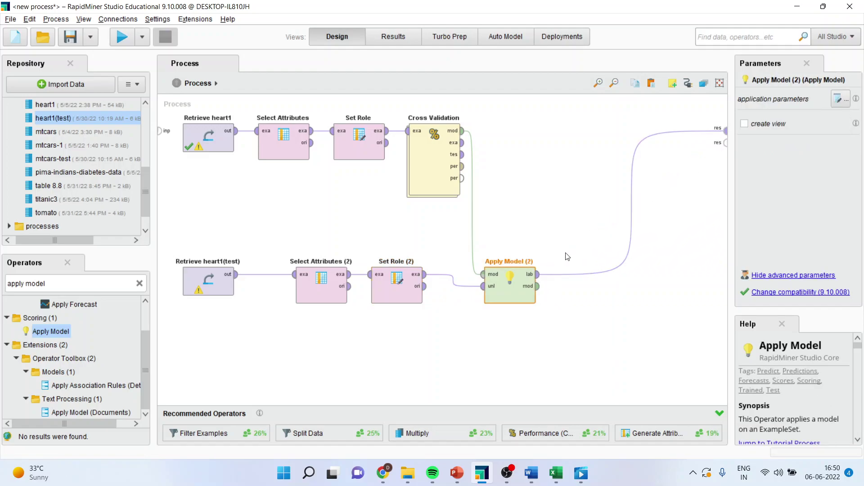
pyautogui.click(538, 286)
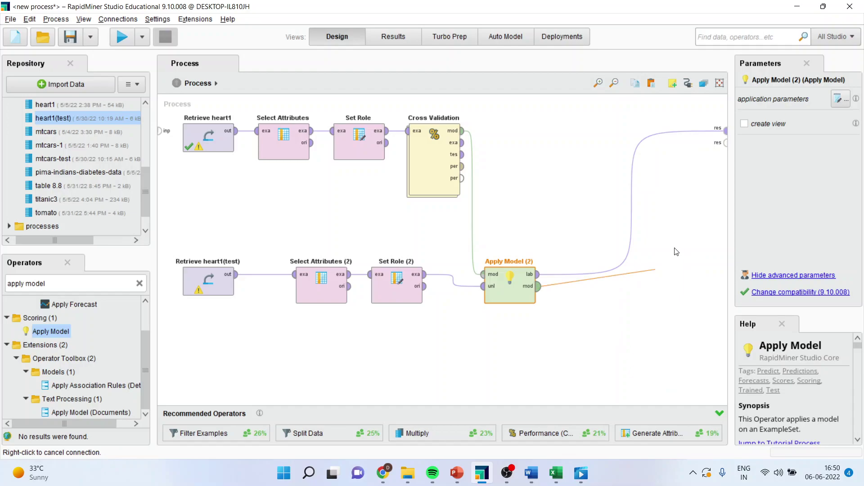
pyautogui.click(724, 143)
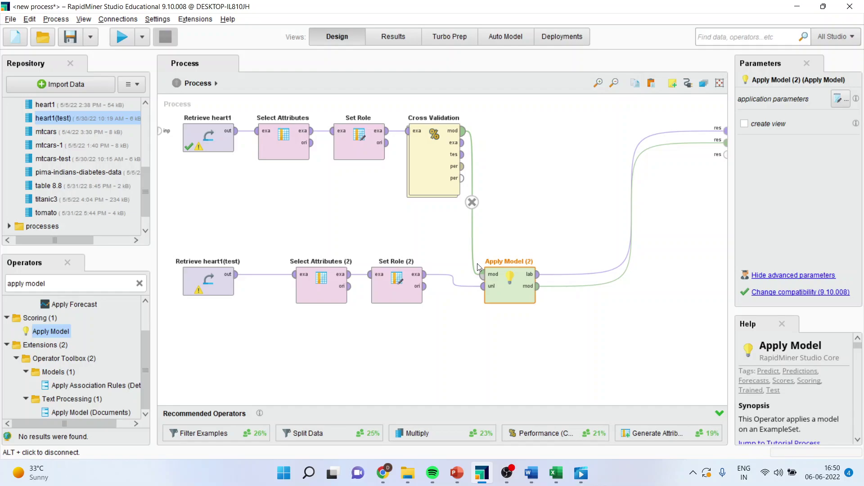
pyautogui.click(123, 38)
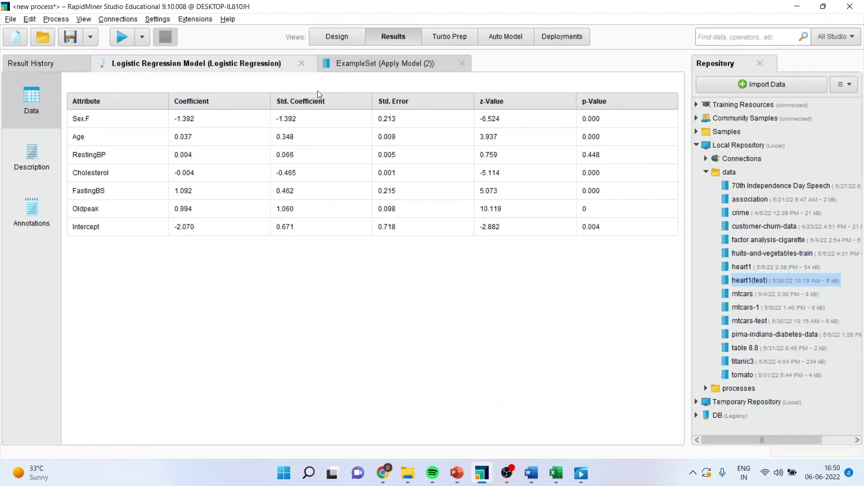
# - Show the Apply Model (2) ExampleSet and widen the prediction(HeartDisease), confidence(Yes) and confidence(No) columns
pyautogui.click(352, 71)
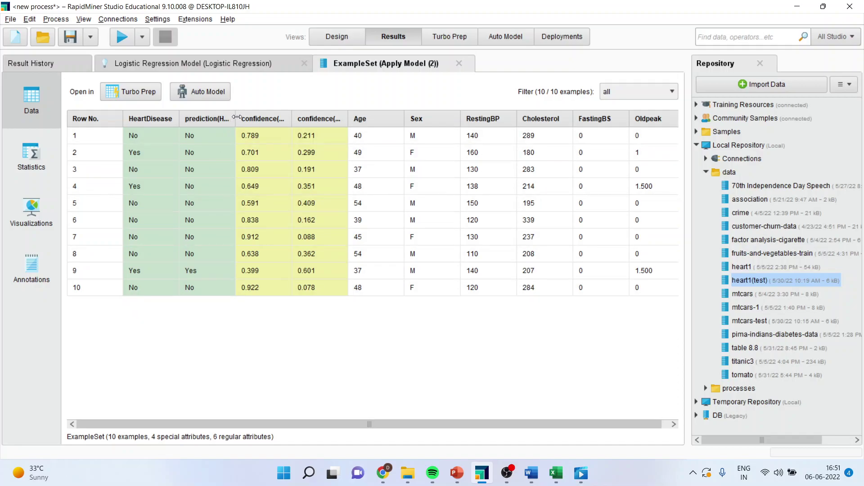
pyautogui.moveTo(235, 119); pyautogui.dragTo(293, 119)
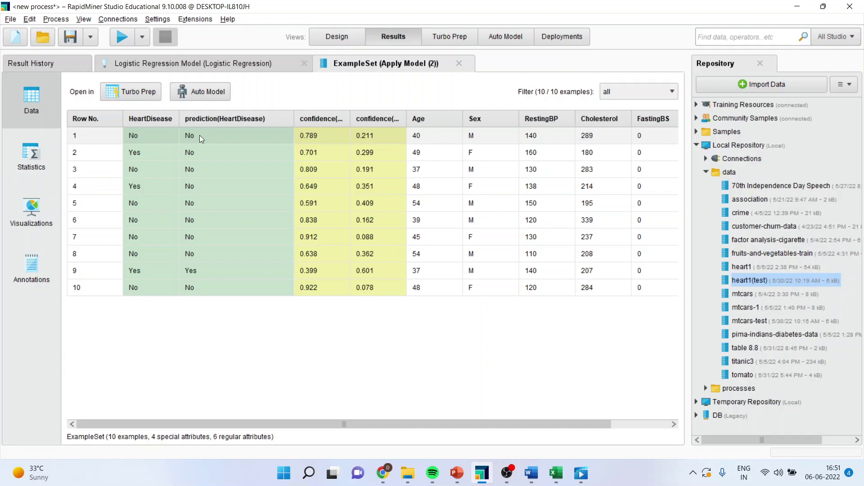
pyautogui.moveTo(406, 118); pyautogui.dragTo(453, 116)
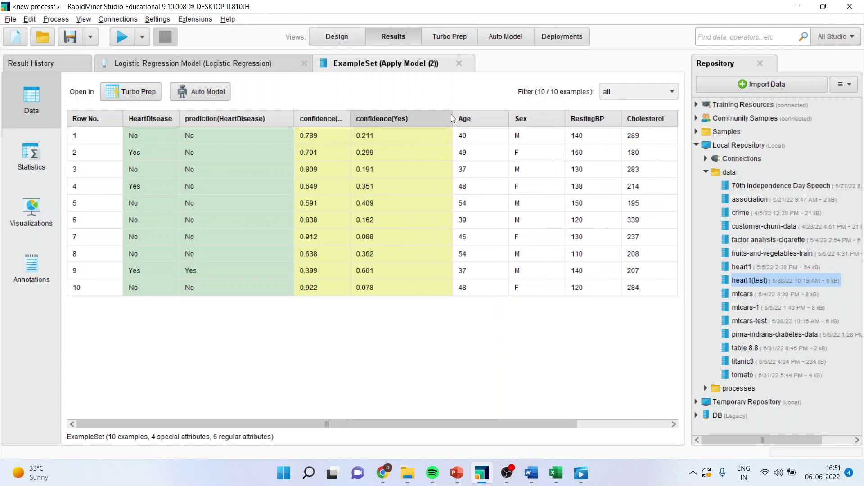
pyautogui.moveTo(352, 119); pyautogui.dragTo(382, 115)
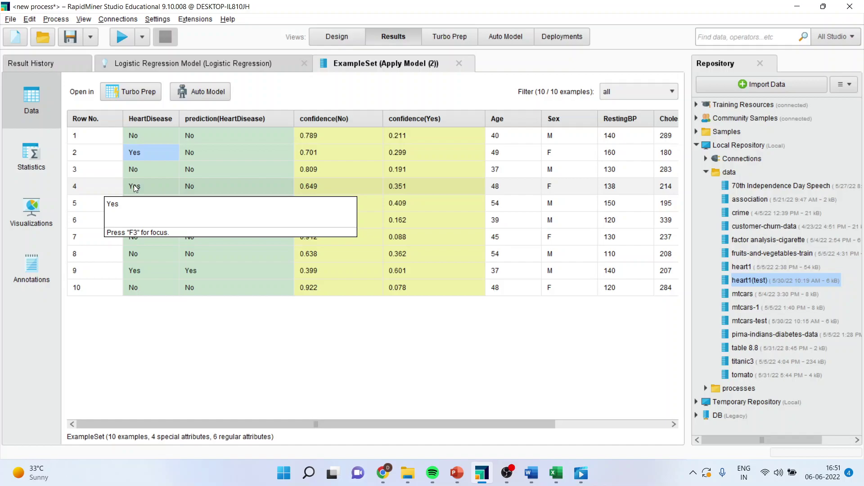
pyautogui.click(456, 472)
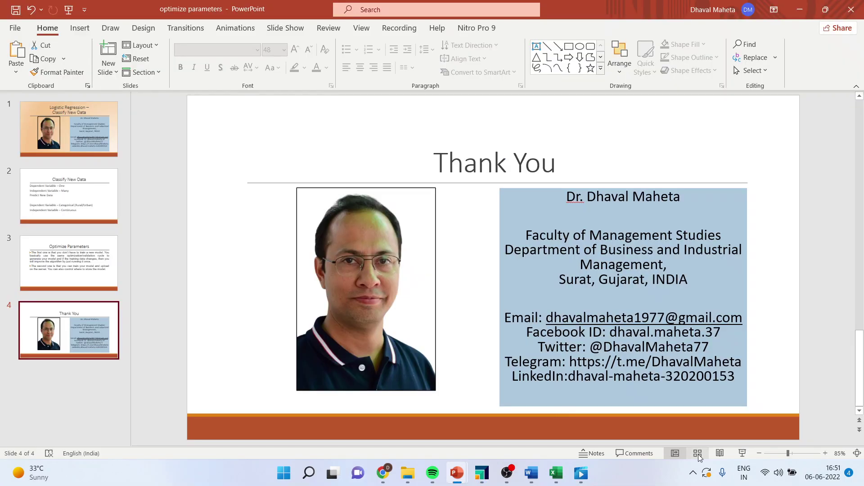